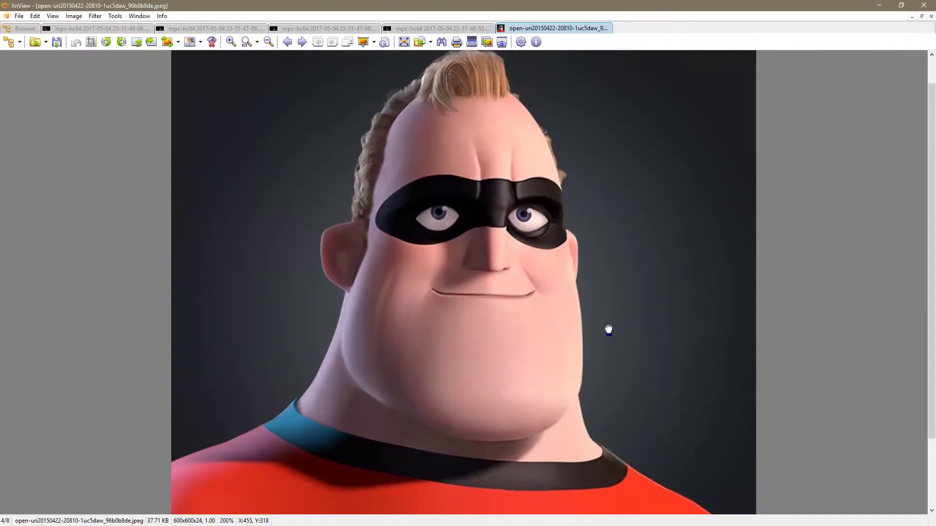
Compare the sculpted head with the reference portrait, turning the model toward the portrait's three-quarter angle
key("alt+Tab")
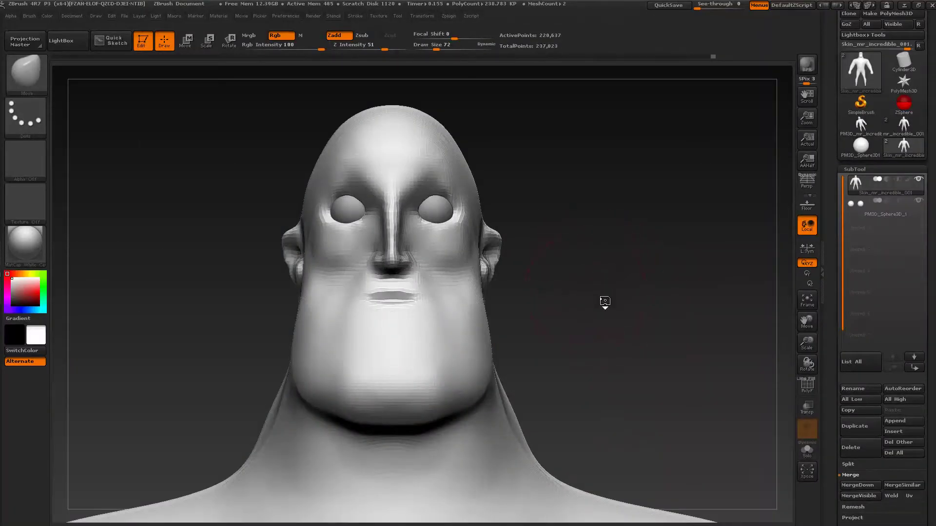
mouse_move(603, 303)
left_mouse_down()
mouse_move(629, 292)
mouse_move(609, 288)
left_mouse_up()
key("alt+Tab")
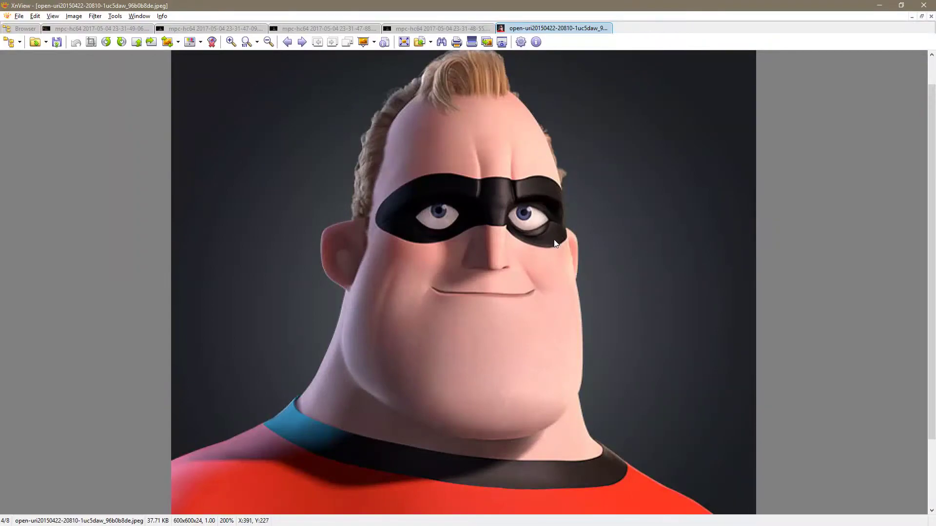
key("alt+Tab")
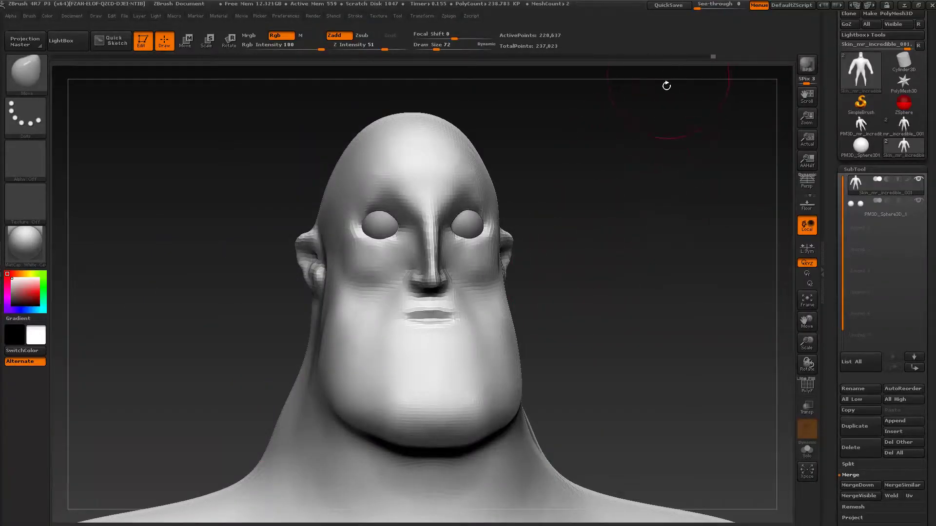
left_click_drag(614, 310, 629, 291)
key("alt+Tab")
key("alt+Tab")
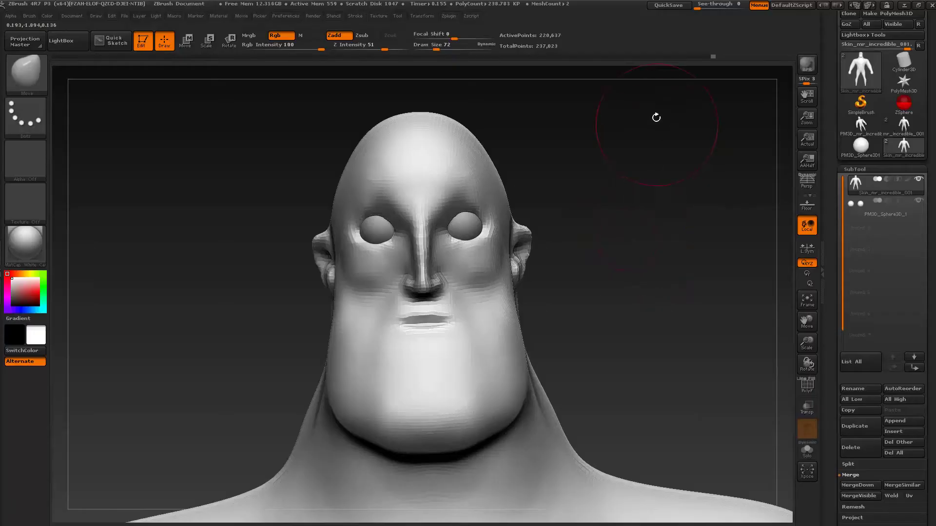
Set See-through to 65 and align the sculpted head over the reference portrait
left_click_drag(698, 6, 726, 20)
left_click_drag(612, 246, 666, 323)
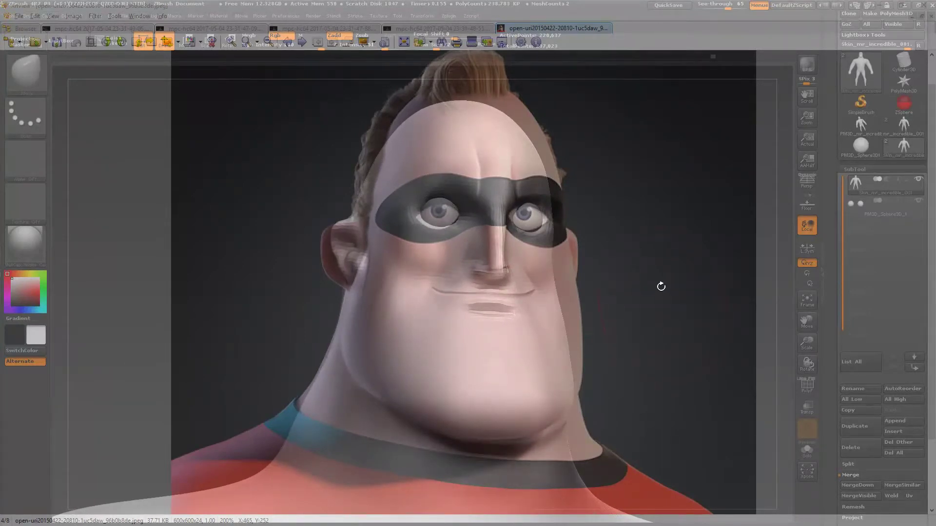
left_click_drag(661, 287, 654, 288)
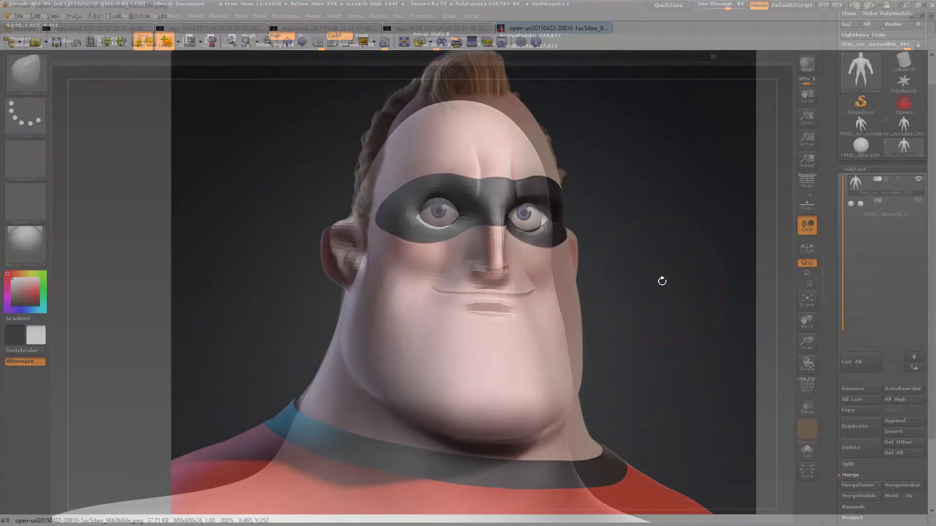
left_click_drag(668, 280, 668, 273)
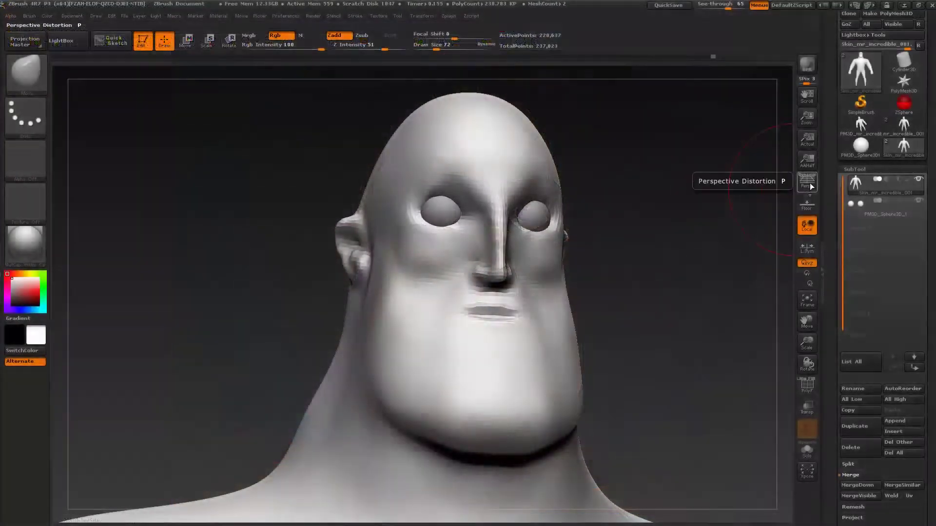
Try matching the head to the reference portrait with perspective distortion enabled
left_click(807, 182)
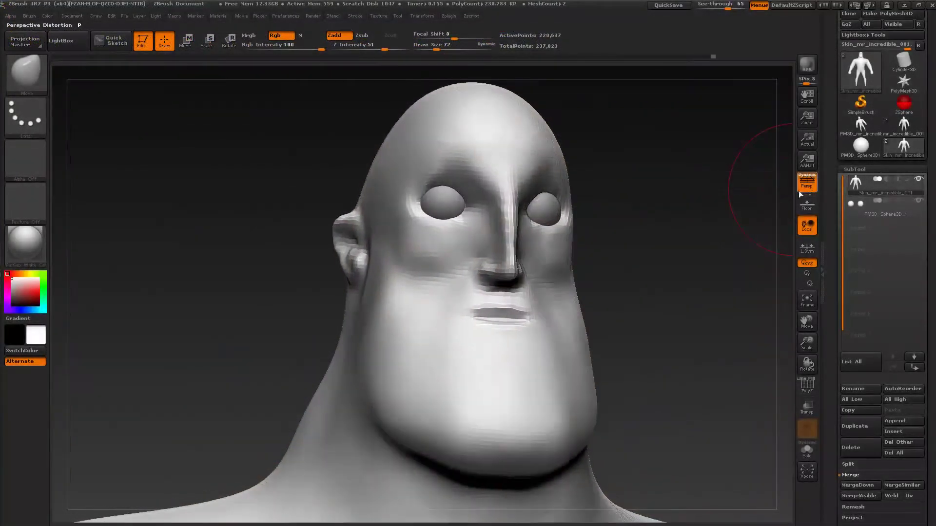
mouse_move(688, 262)
left_mouse_down()
mouse_move(673, 270)
mouse_move(685, 247)
mouse_move(678, 259)
left_mouse_up()
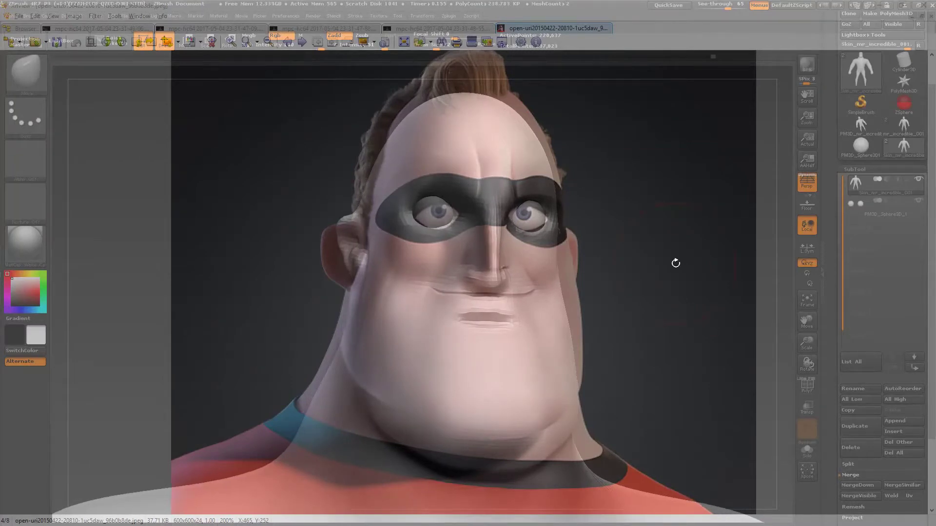
mouse_move(674, 261)
left_mouse_down()
mouse_move(671, 247)
mouse_move(671, 269)
left_mouse_up()
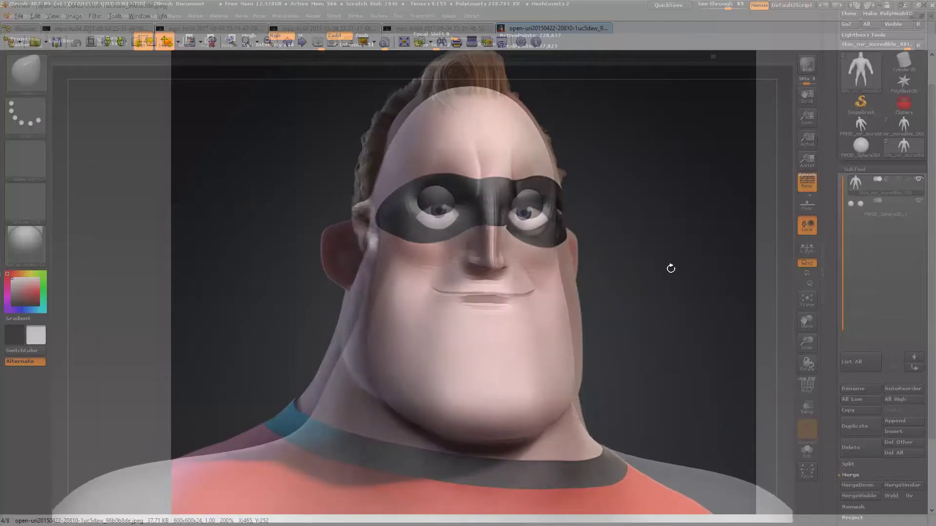
left_click(805, 184)
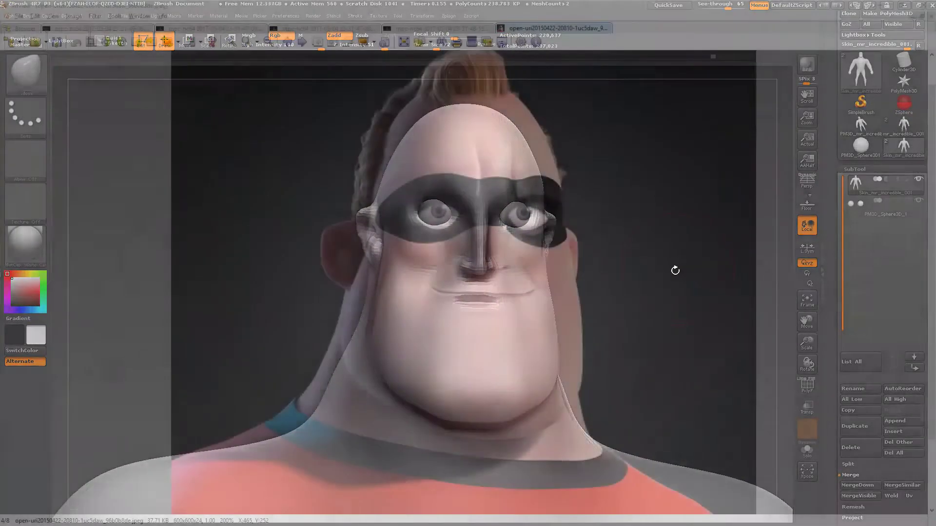
Realign the head over the portrait without perspective, matching the face outline, eyes and jaw
mouse_move(679, 270)
left_mouse_down()
mouse_move(669, 285)
mouse_move(679, 276)
left_mouse_up()
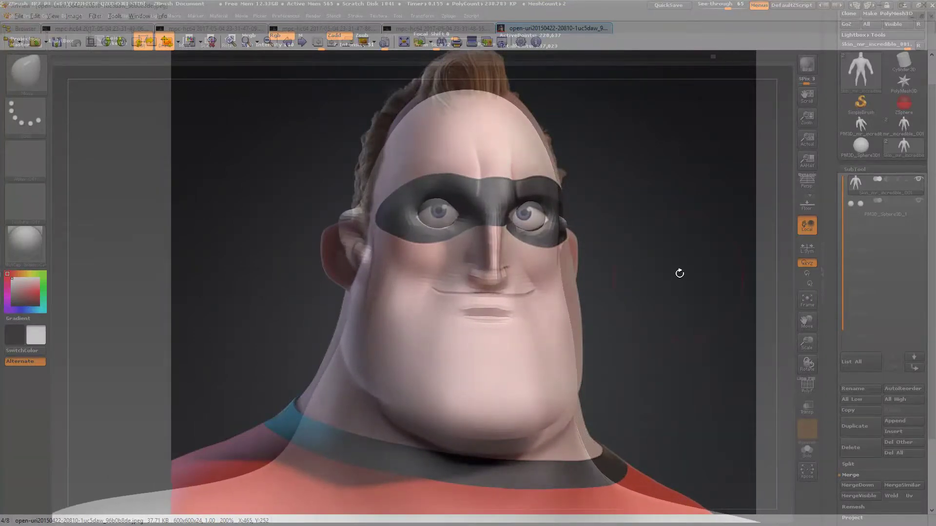
mouse_move(676, 276)
left_mouse_down()
mouse_move(679, 290)
mouse_move(672, 267)
left_mouse_up()
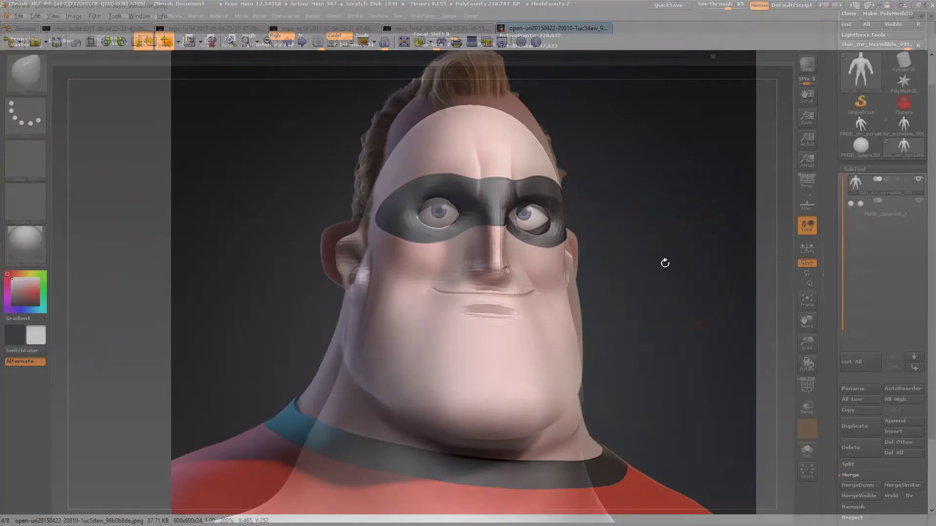
left_click_drag(665, 264, 670, 274)
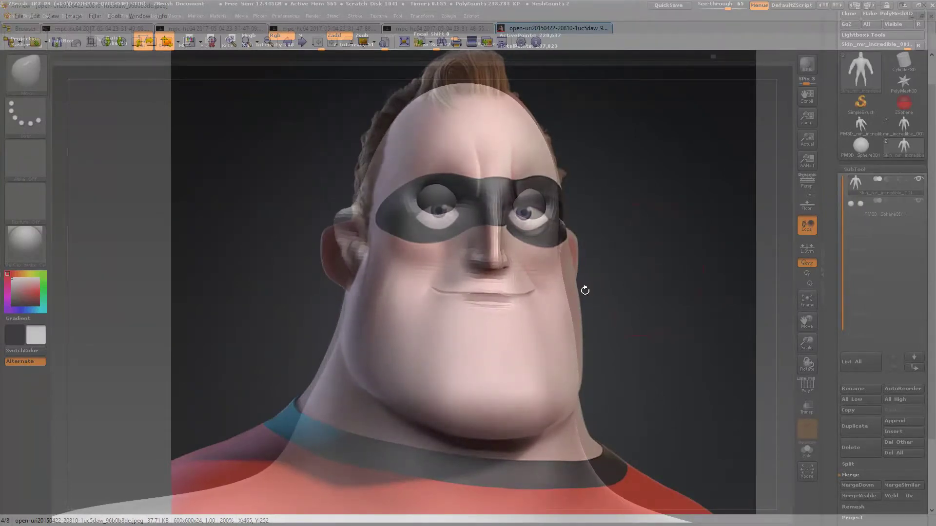
Compare the head with the reference at several See-through levels, including 0 and 24
left_click_drag(726, 7, 686, 11)
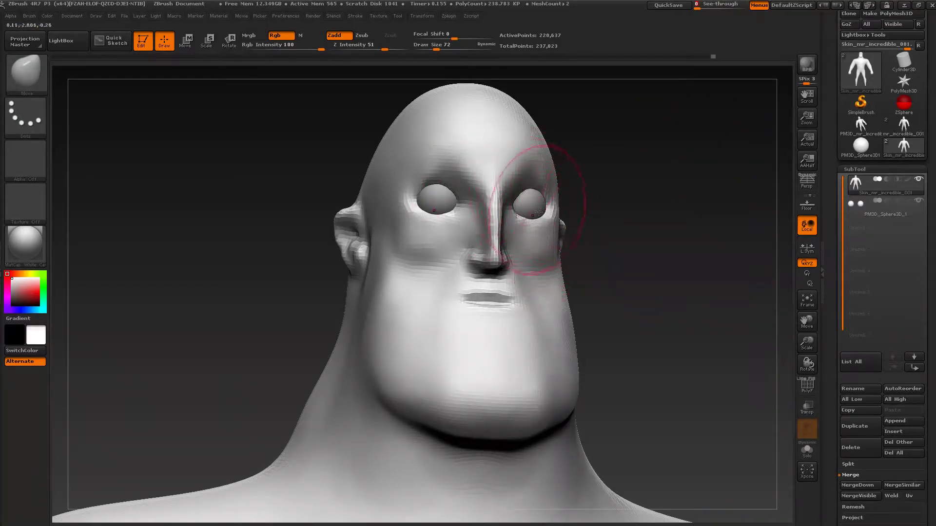
left_click_drag(702, 15, 744, 15)
left_click_drag(727, 14, 702, 39)
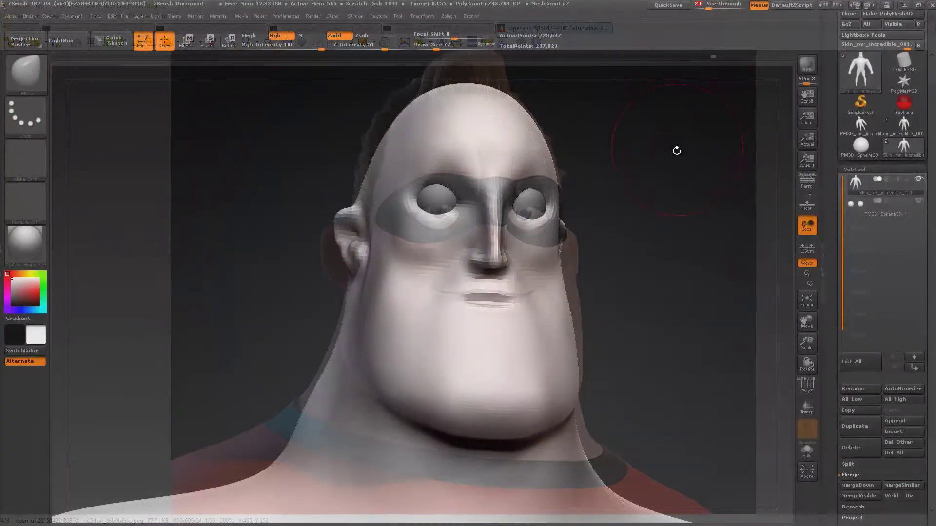
left_click_drag(709, 6, 745, 18)
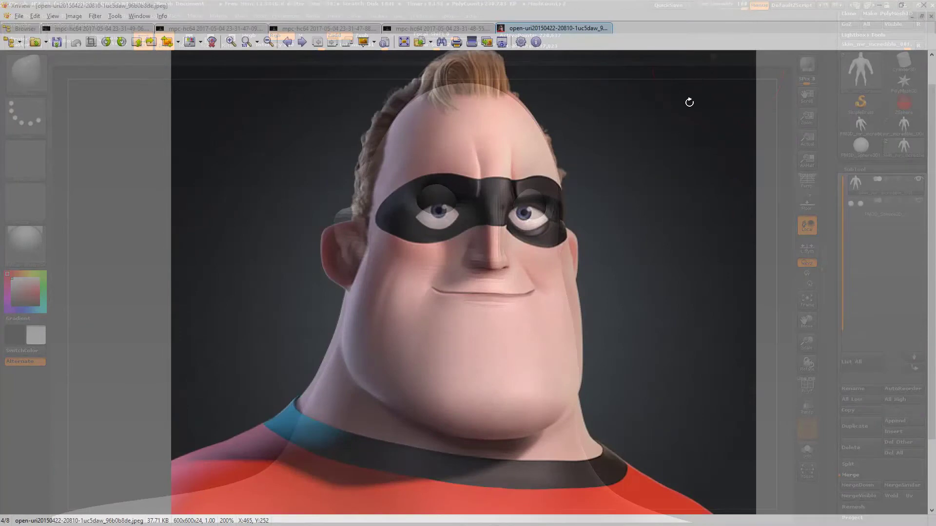
Switch to XnView and examine the portrait and the four film stills for the face's front, three-quarter and profile shapes
key("super")
key("super")
key("alt+Tab")
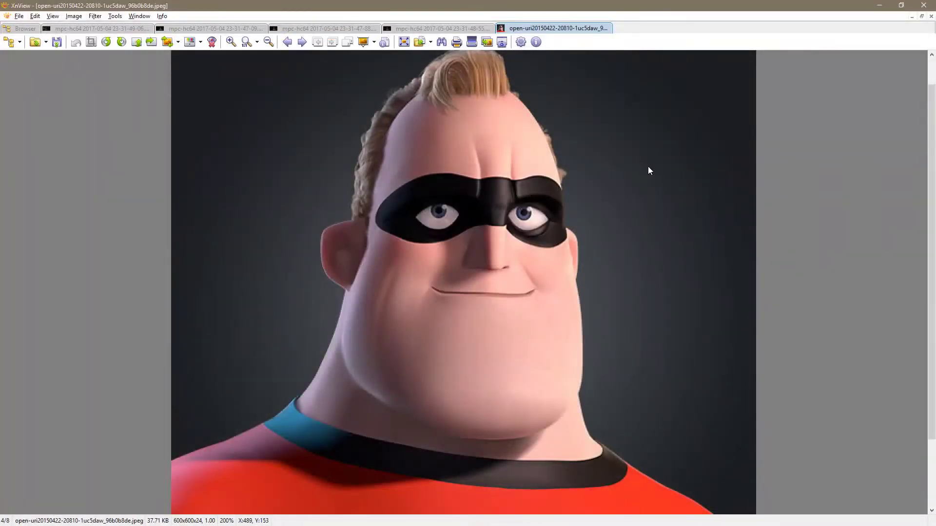
key("alt+Tab")
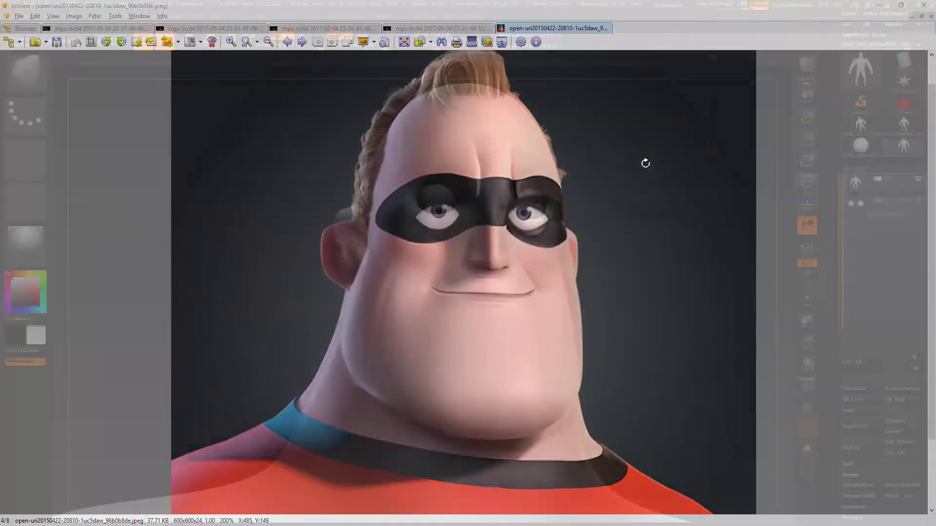
key("alt+Tab")
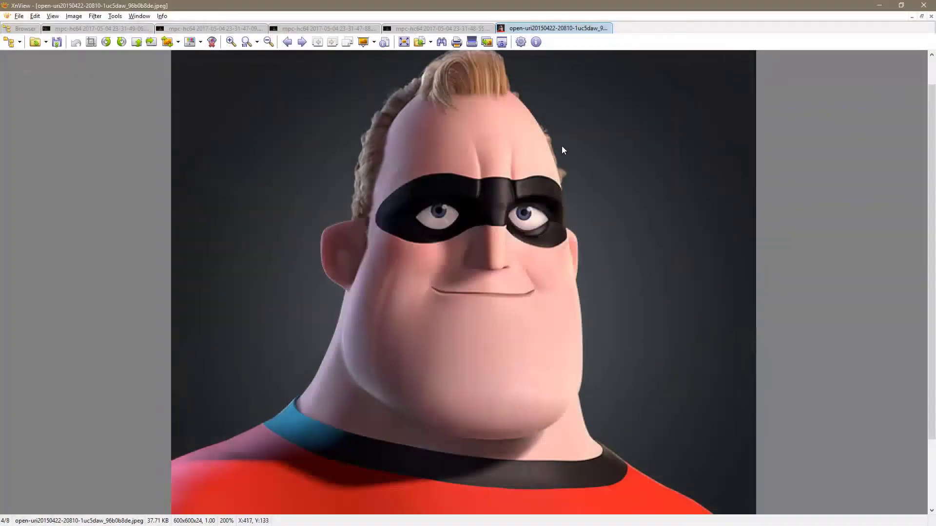
left_click(235, 26)
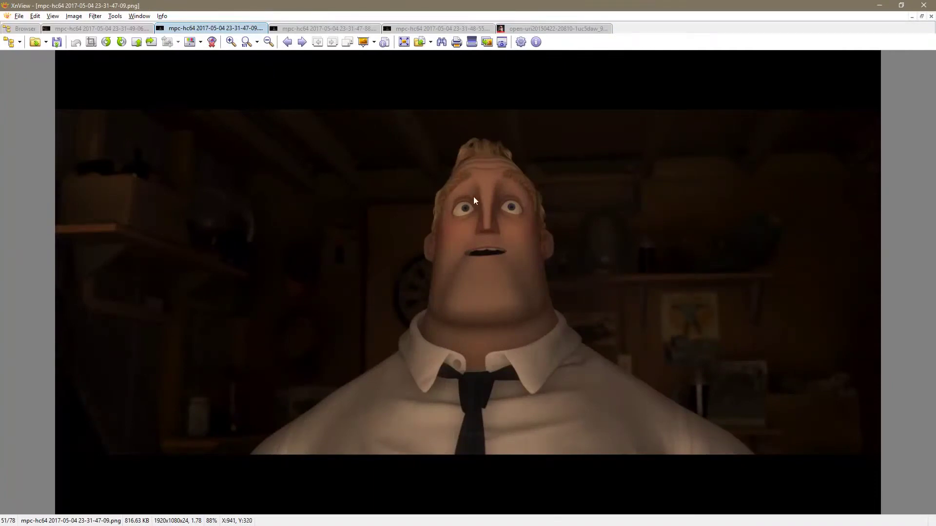
left_click(308, 30)
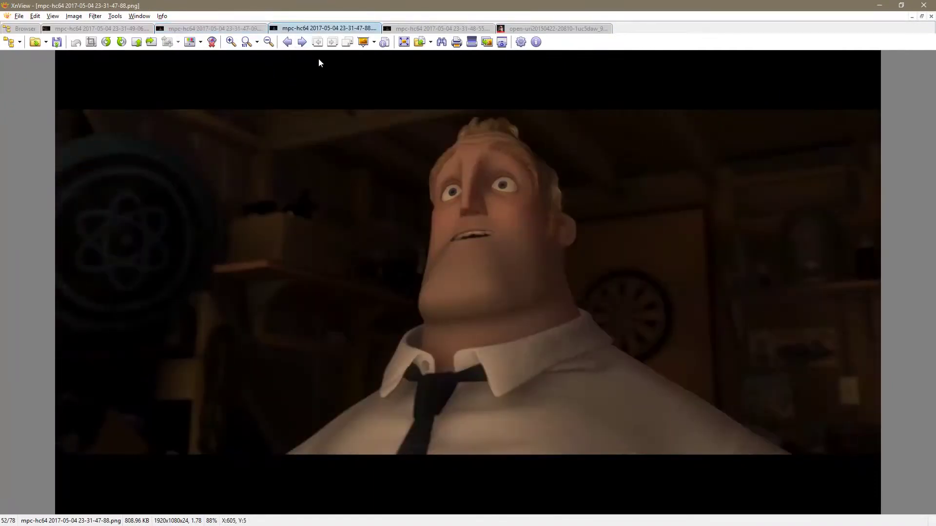
left_click(457, 30)
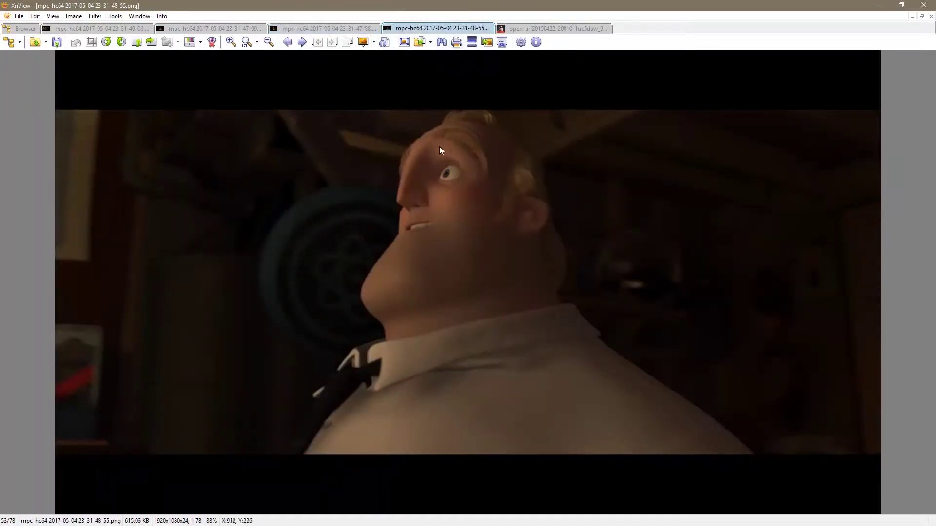
left_click(122, 28)
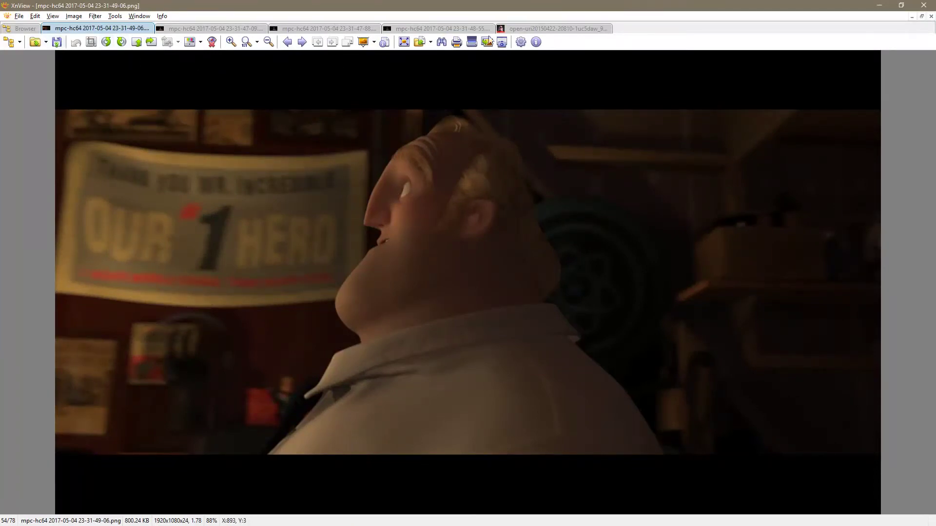
left_click(519, 29)
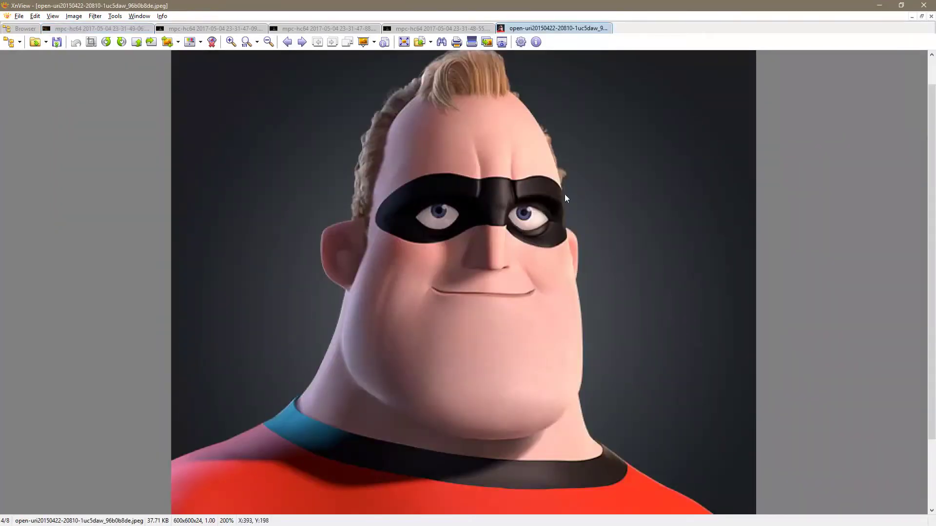
key("alt+Tab")
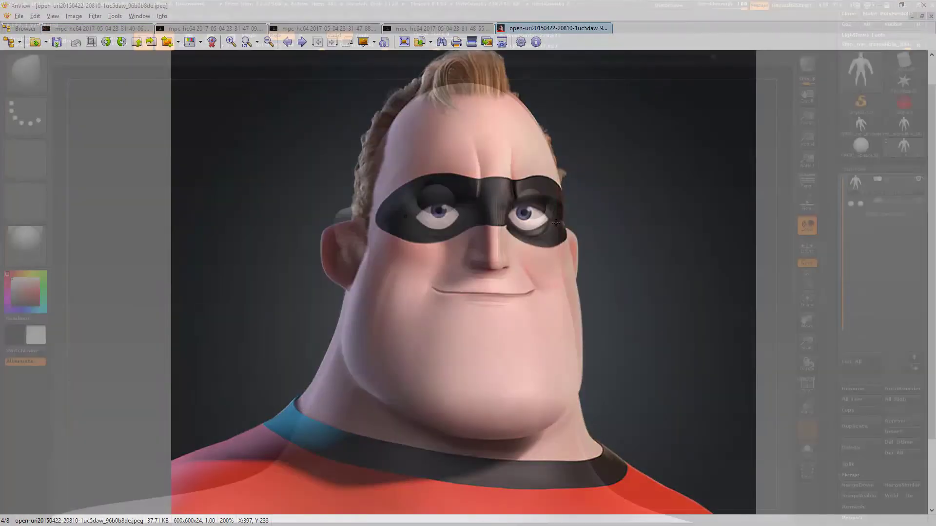
Set See-through to 64 and move the eyeballs subtool down onto the eyes in the reference portrait
mouse_move(736, 8)
left_mouse_down()
mouse_move(694, 9)
mouse_move(730, 8)
mouse_move(695, 9)
mouse_move(749, 24)
mouse_move(730, 22)
left_mouse_up()
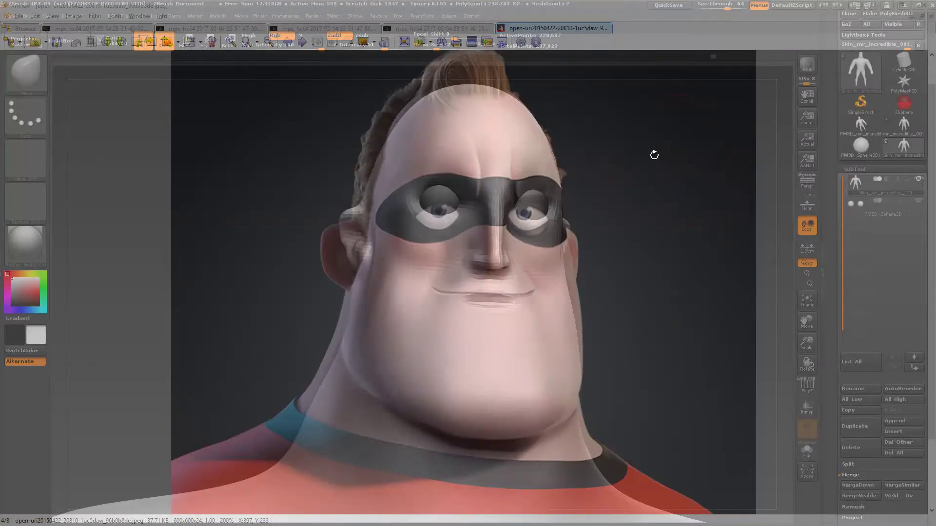
left_click(897, 224)
left_click(897, 225)
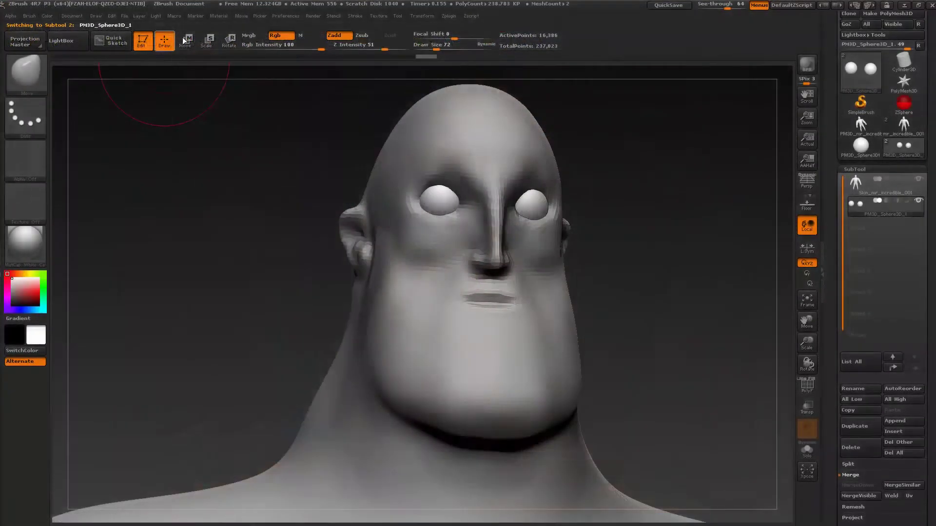
left_click(185, 39)
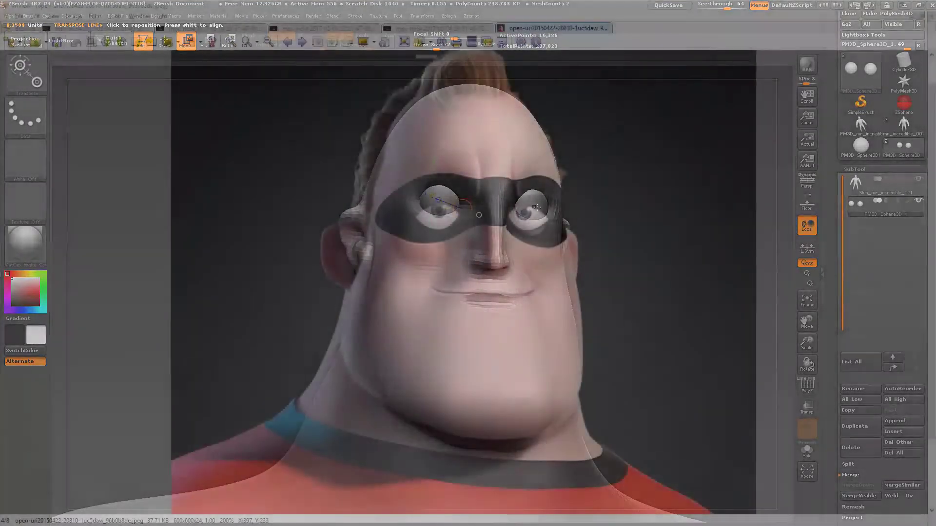
mouse_move(541, 206)
left_mouse_down("shift")
mouse_move(612, 206)
mouse_move(575, 212)
mouse_move(575, 223)
left_mouse_up("shift")
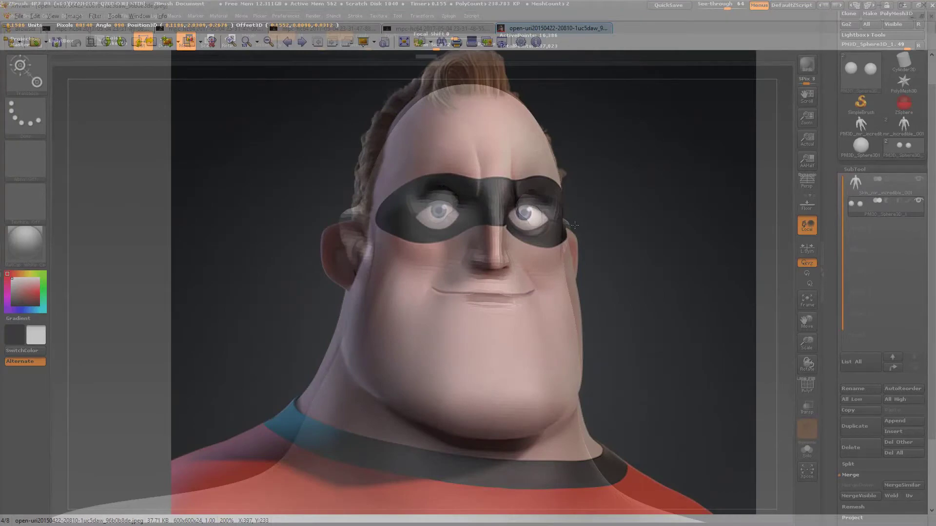
left_click_drag(574, 226, 573, 227)
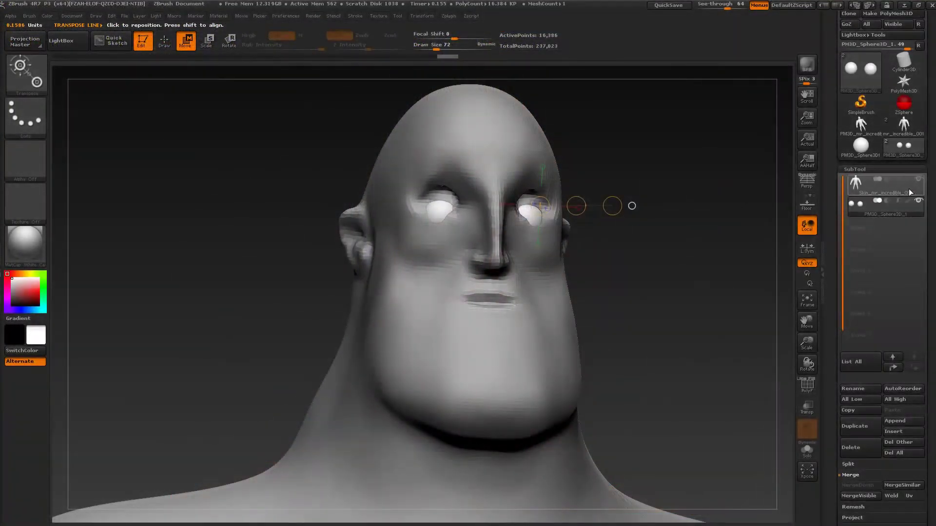
Select the character's skin subtool in Draw mode and pull the eye socket edges down around the reference eyes
left_click(908, 189)
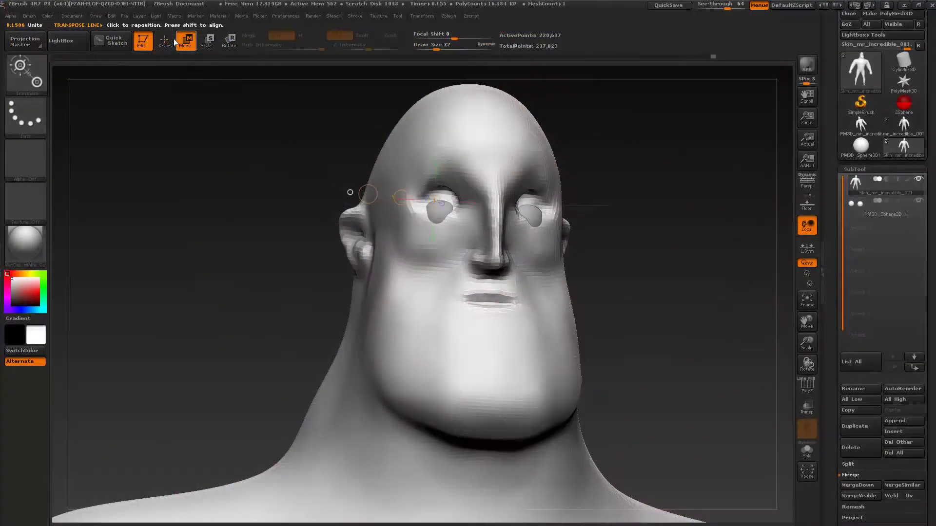
left_click(165, 41)
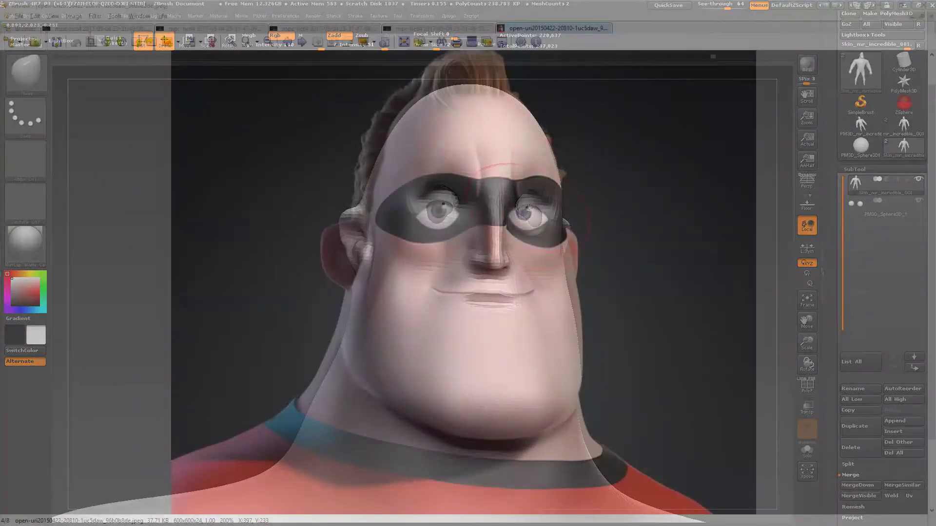
mouse_move(528, 209)
left_mouse_down()
mouse_move(535, 230)
mouse_move(523, 228)
left_mouse_up()
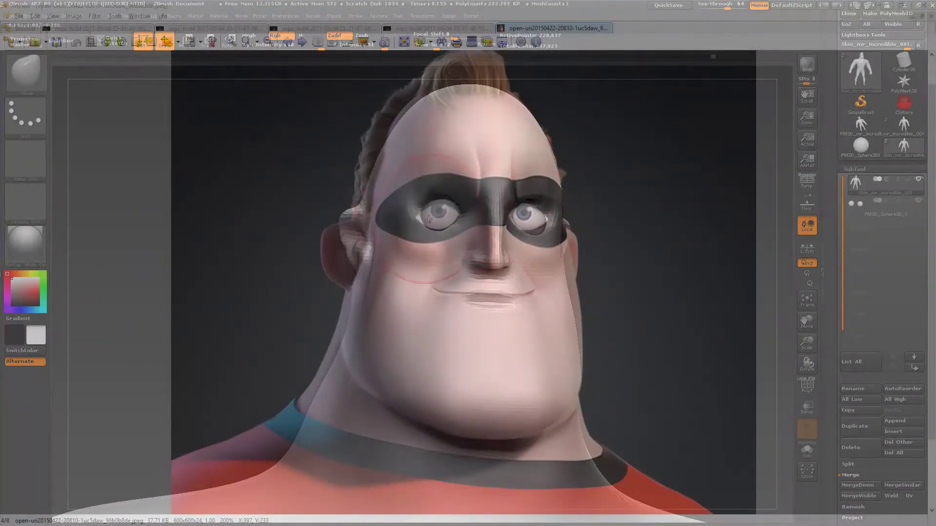
Set the Move brush's draw size to 26, fit the eyelid corners and lower lids to the portrait, and smooth them
key("s")
left_click_drag(425, 220, 411, 219)
key("s")
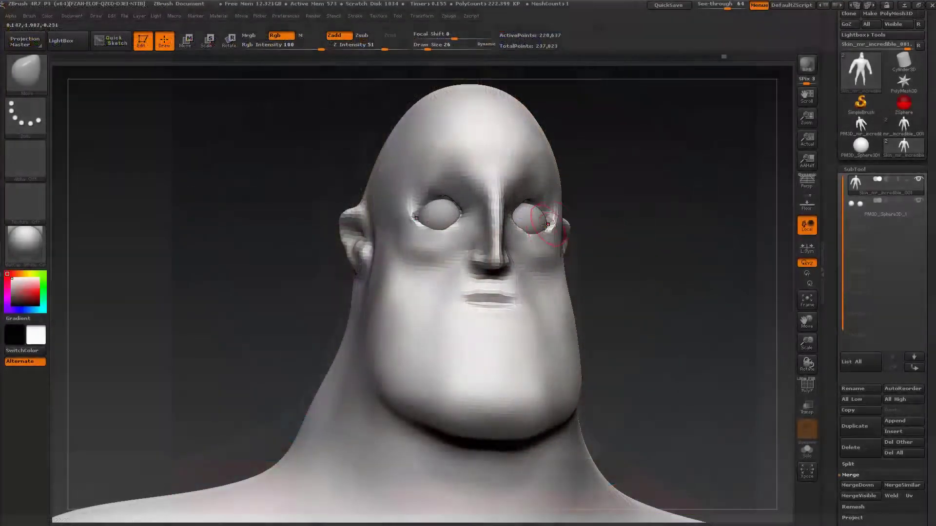
left_click_drag(529, 228, 518, 226)
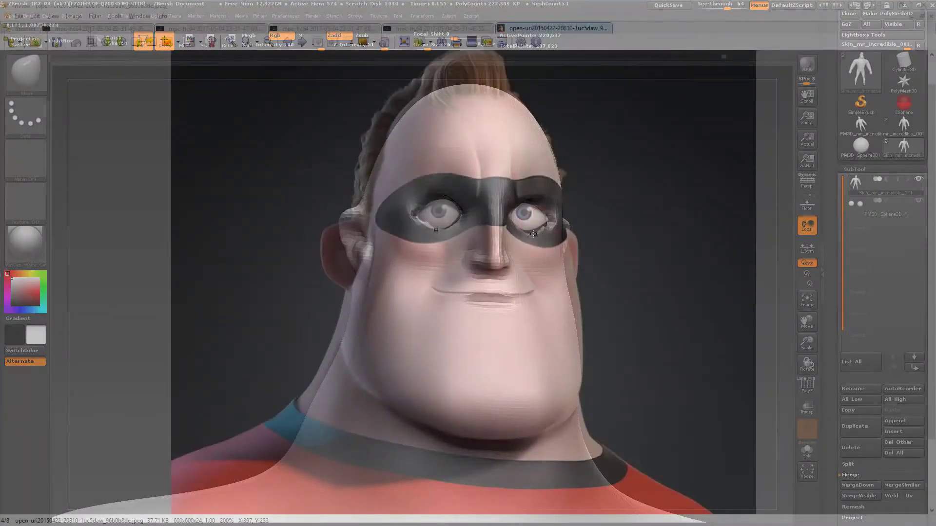
left_click_drag(548, 226, 542, 232, "shift")
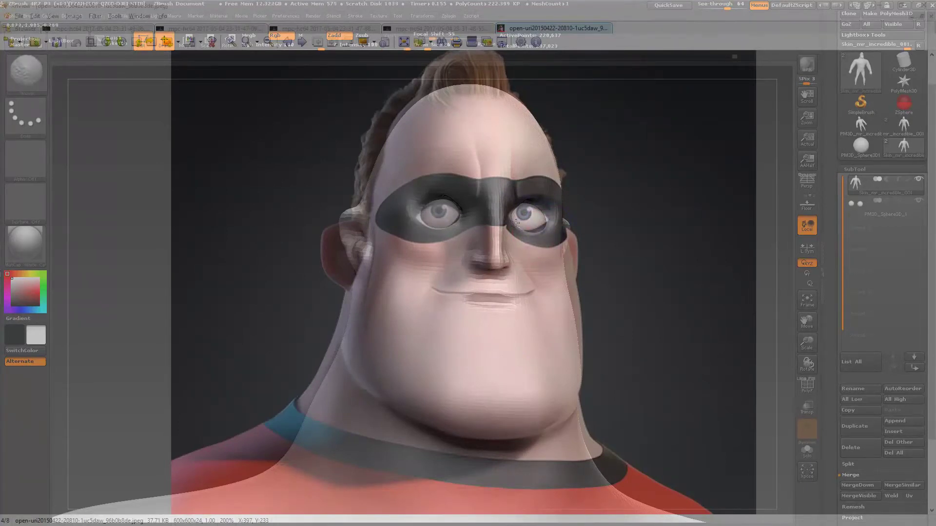
left_click_drag(512, 217, 508, 216)
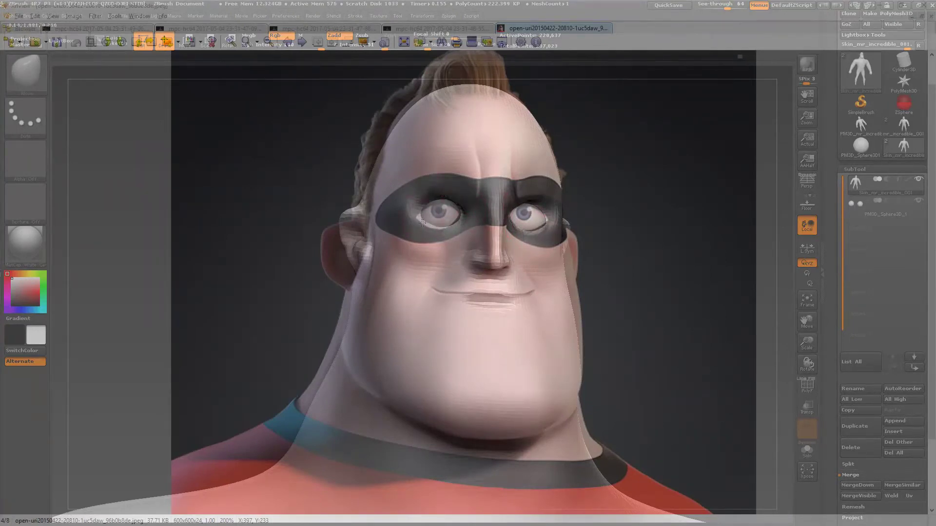
Refine the lower lids and inner eye corners, checking the sculpt at See-through 0 and setting the overlay to 62
left_click_drag(727, 6, 694, 6)
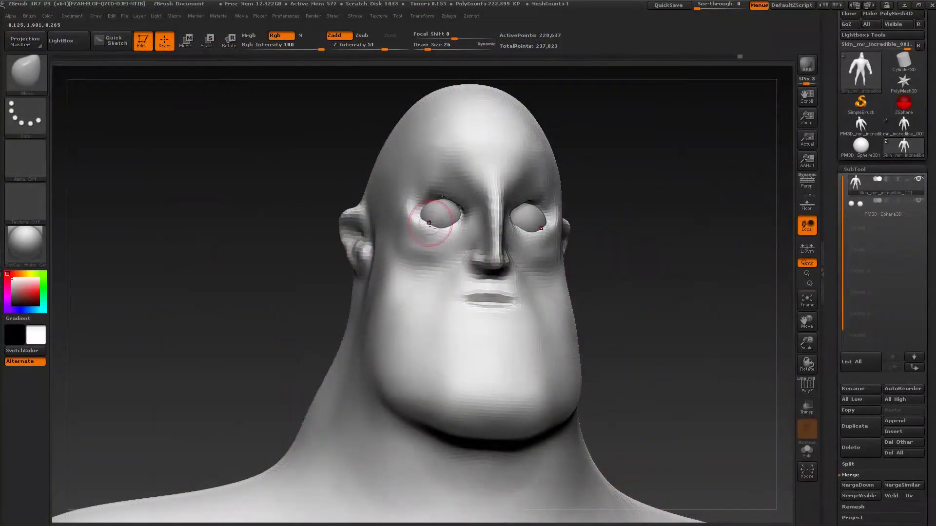
mouse_move(435, 225)
left_mouse_down()
mouse_move(418, 214)
mouse_move(443, 225)
left_mouse_up()
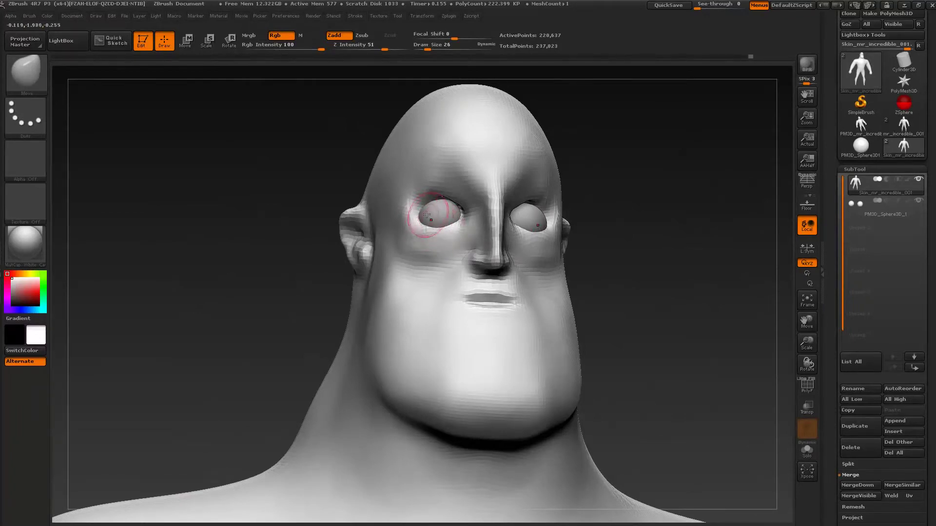
left_click_drag(706, 4, 724, 15)
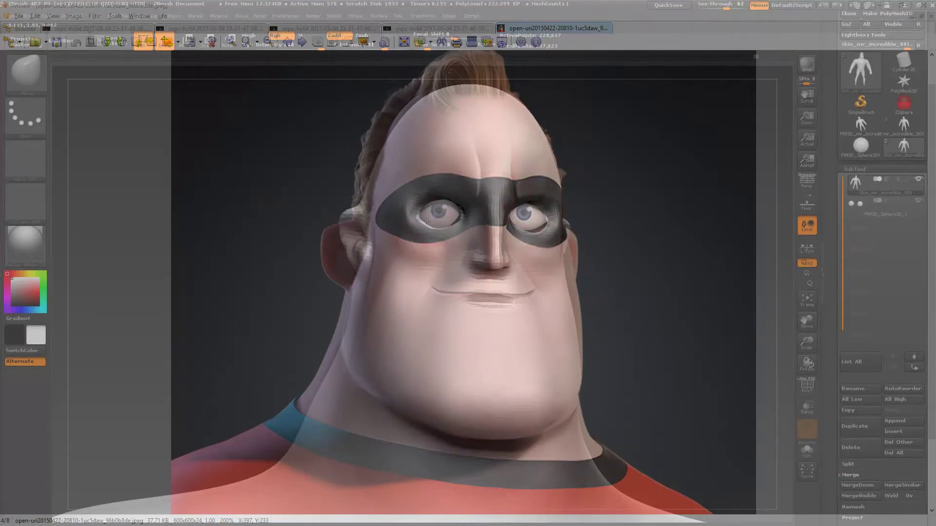
key("s")
left_click(459, 208)
key("shift")
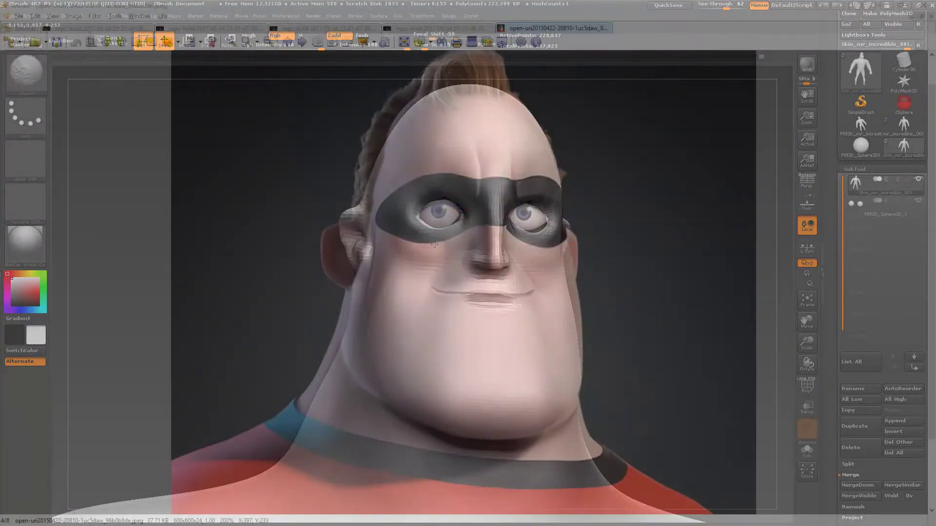
Using the Move brush, pull the cheek and jaw sides to the portrait's face outline
key("b")
key("m")
key("v")
key("s")
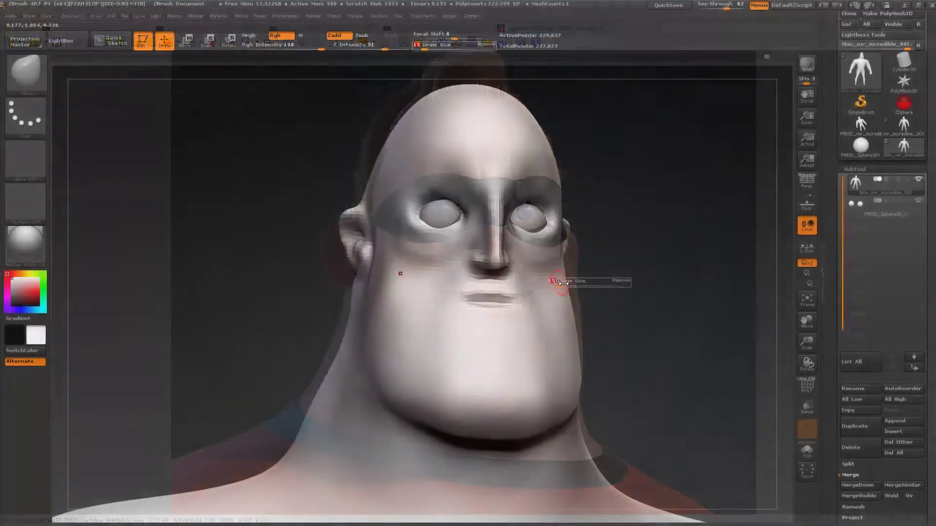
left_click_drag(563, 283, 576, 274)
left_click_drag(576, 355, 583, 334)
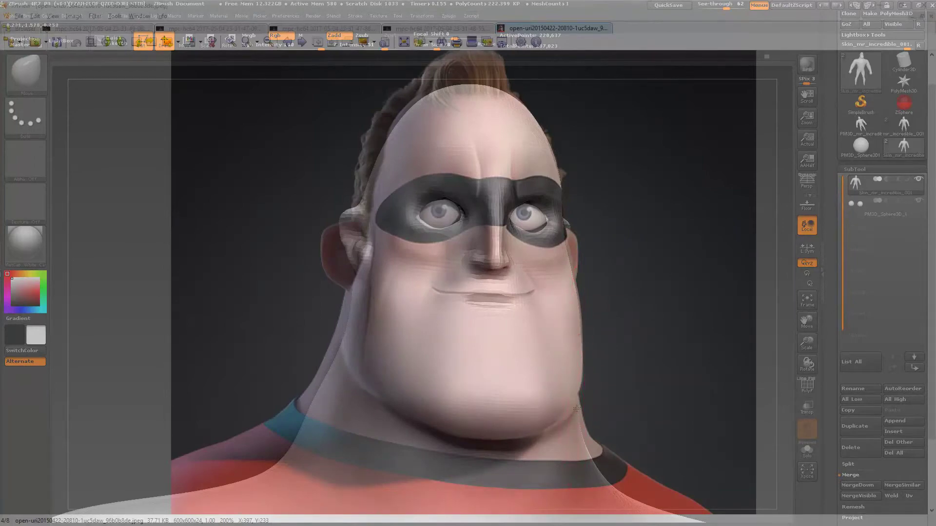
key("s")
left_click_drag(363, 376, 376, 373)
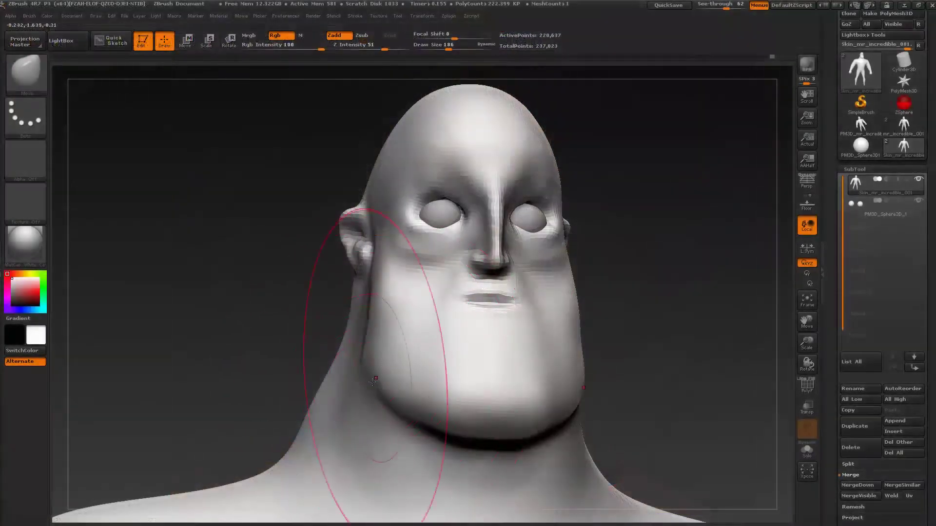
Pull the ears outward onto the reference ears and adjust the sides of the skull to the portrait's head outline
left_click_drag(253, 455, 284, 385)
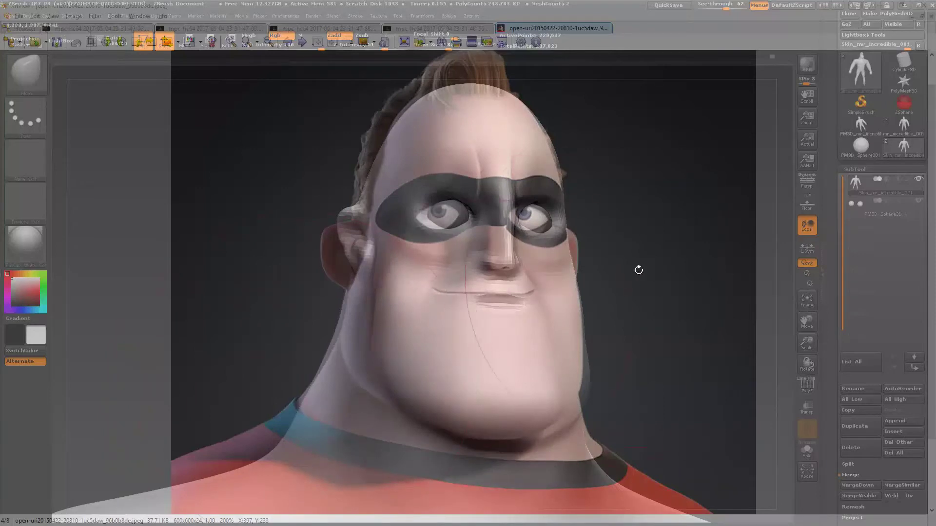
mouse_move(639, 270)
left_mouse_down()
mouse_move(651, 262)
mouse_move(599, 273)
left_mouse_up()
left_click_drag(354, 236, 347, 246)
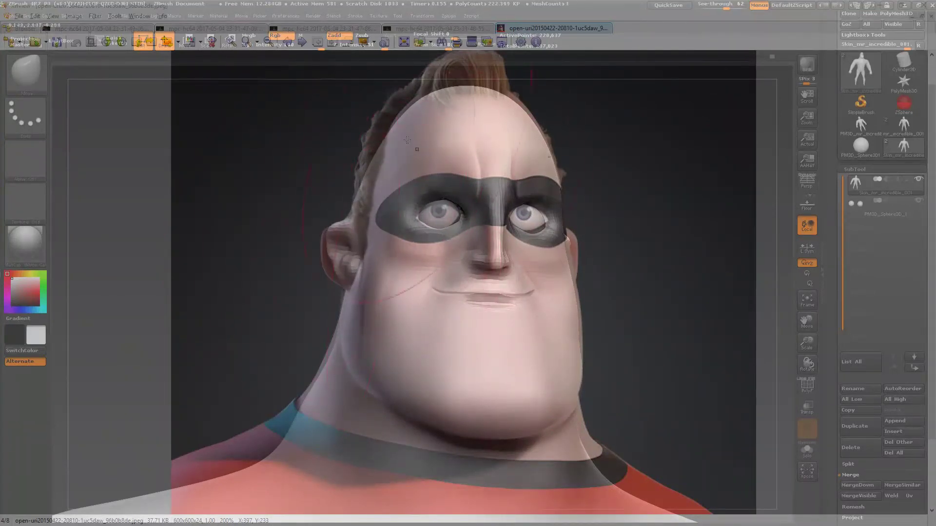
left_click_drag(403, 114, 398, 108)
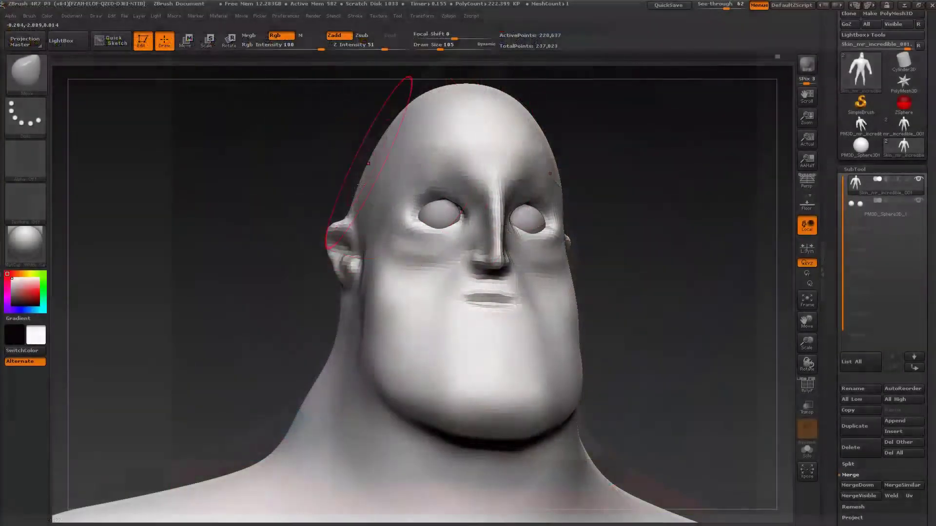
left_click_drag(360, 206, 365, 207)
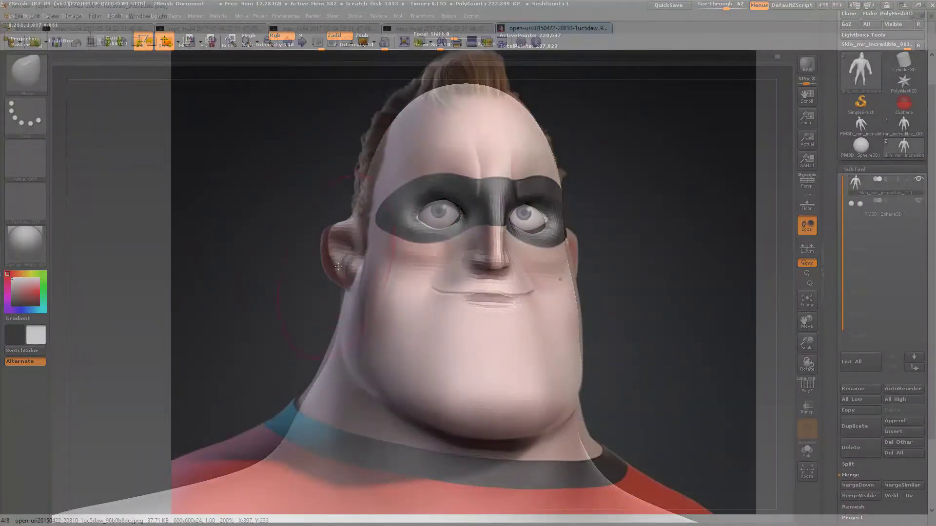
left_click_drag(338, 267, 333, 265)
left_click_drag(402, 118, 399, 116)
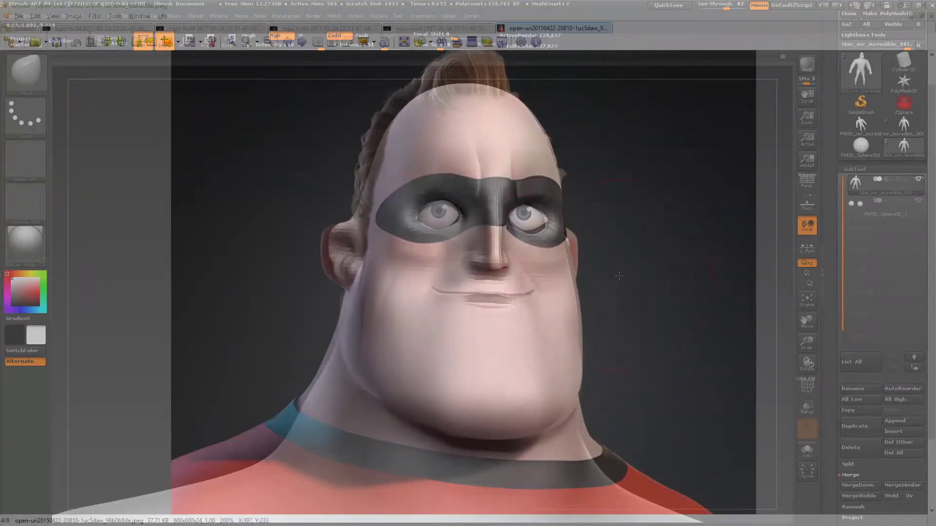
Reshape the neck and shoulder slope to the portrait and push the lower jaw outward
key("s")
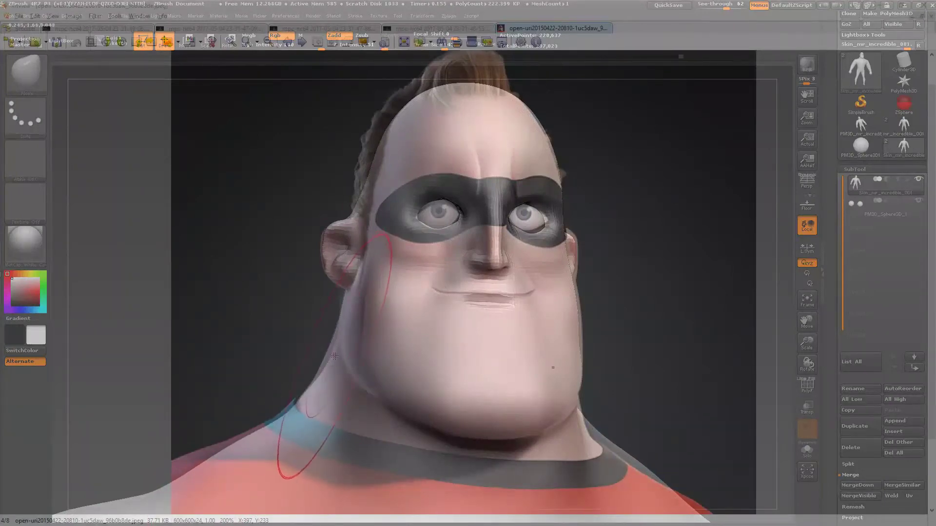
key("s")
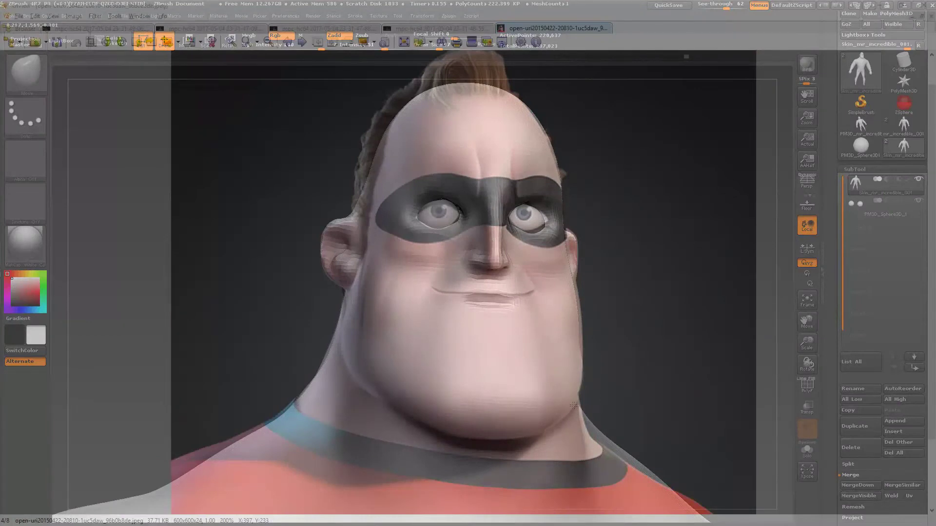
left_click_drag(366, 376, 358, 376)
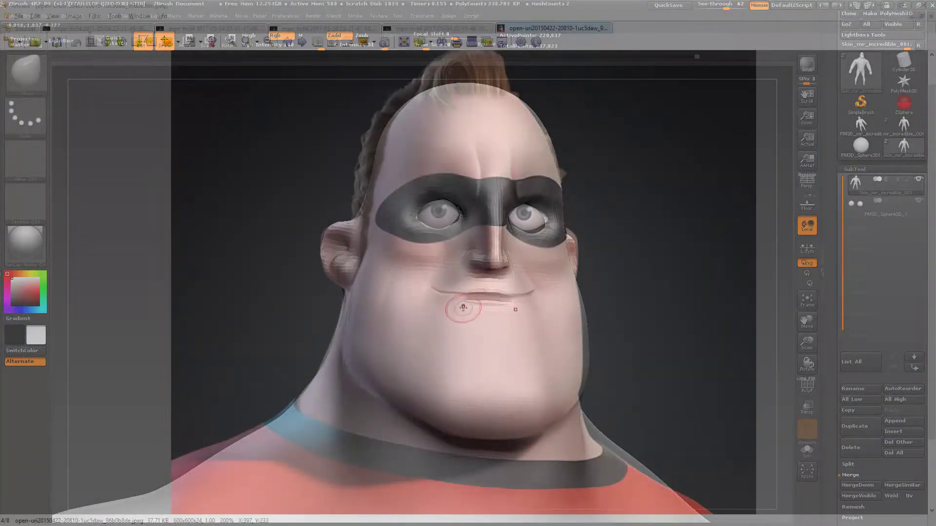
Raise the mouth and stretch its corners along the reference smile line, smoothing the area below the lips
left_click_drag(476, 309, 486, 300)
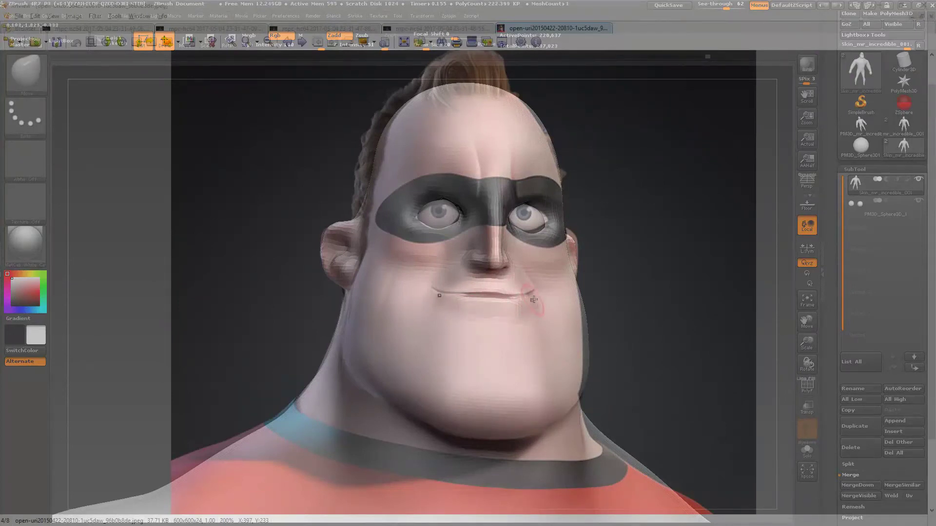
left_click_drag(534, 300, 537, 293)
mouse_move(466, 313)
left_mouse_down("shift")
mouse_move(547, 303)
mouse_move(528, 316)
left_mouse_up("shift")
With a resized Move brush, pull in the far side of the jaw and raise the underside of the chin
key("s")
mouse_move(587, 345)
left_mouse_down()
mouse_move(600, 345)
mouse_move(583, 355)
left_mouse_up()
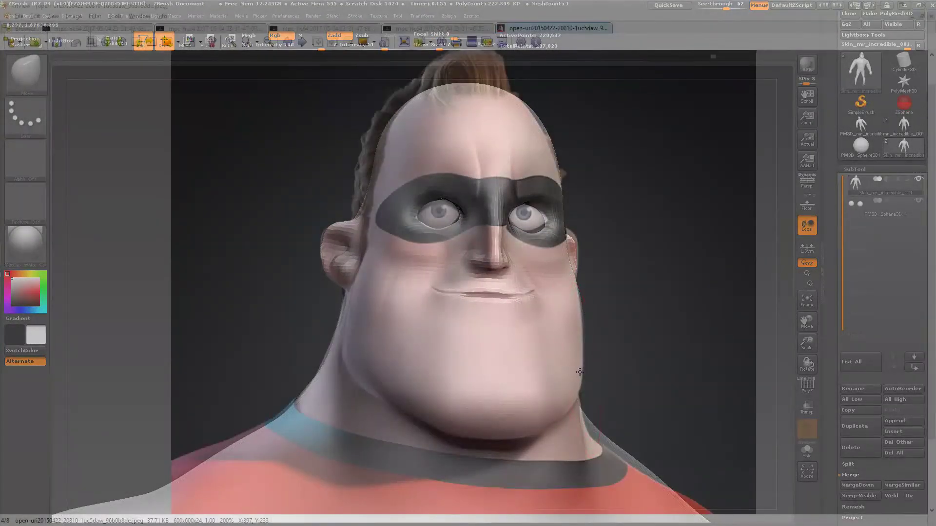
left_click_drag(519, 459, 521, 452)
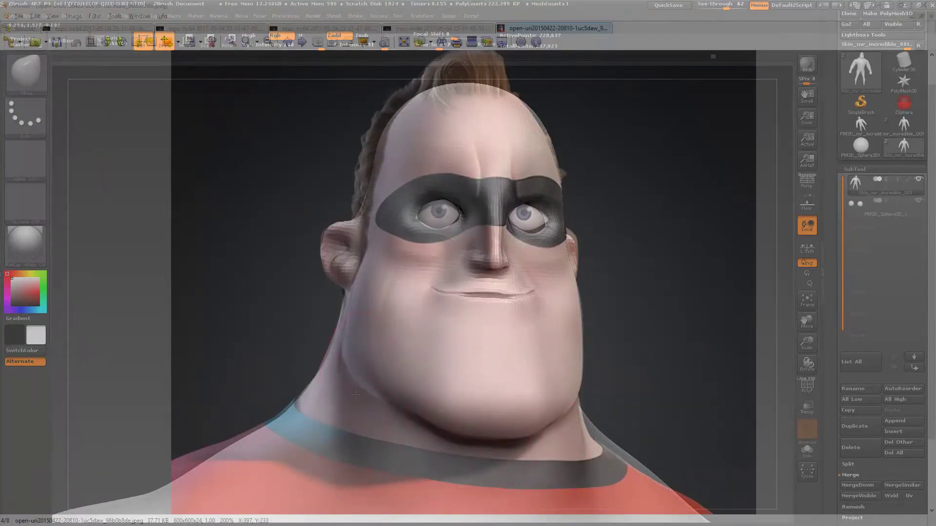
Push the near jaw corner out to the reference jawline and smooth the edge beneath the jaw
key("s")
left_click(359, 366)
left_click_drag(357, 360, 353, 359)
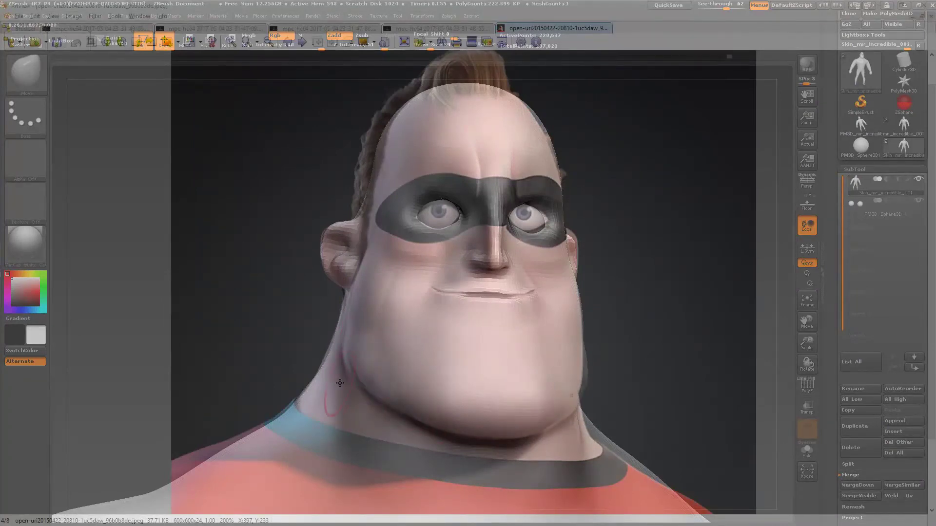
key("shift")
key("shift")
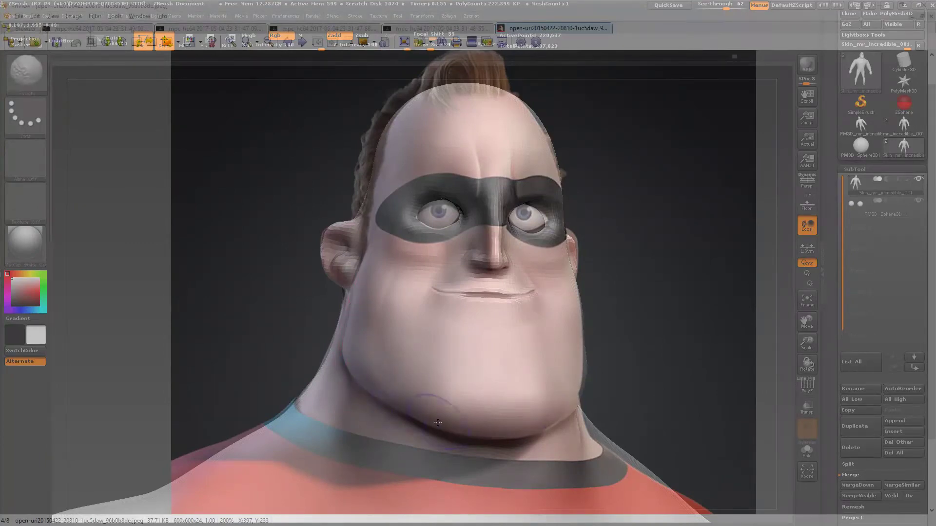
Resize the Move brush and nudge the lower eyelids upward to match the reference eyes
key("s")
left_click_drag(597, 361, 611, 361)
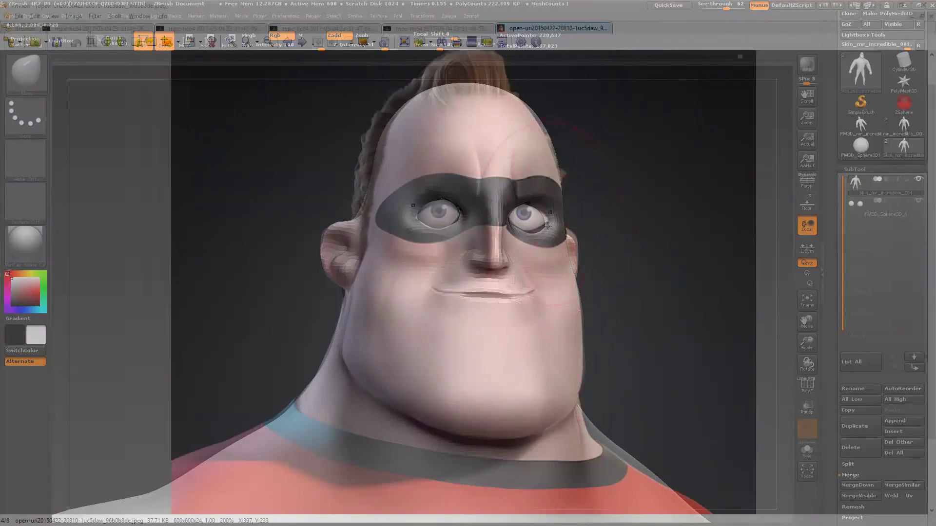
left_click_drag(538, 234, 538, 231)
key("s")
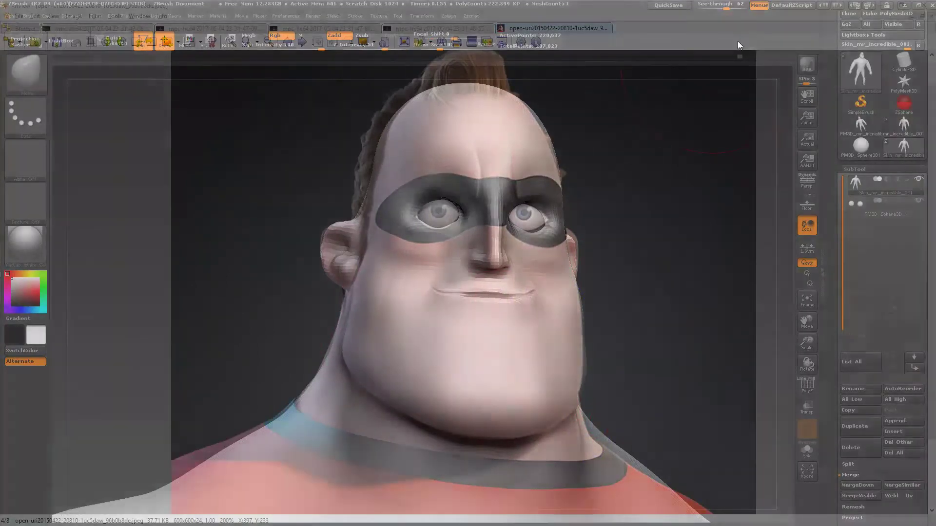
Store the aligned camera as the Front reference view and check the portrait in XnView
left_click(726, 5)
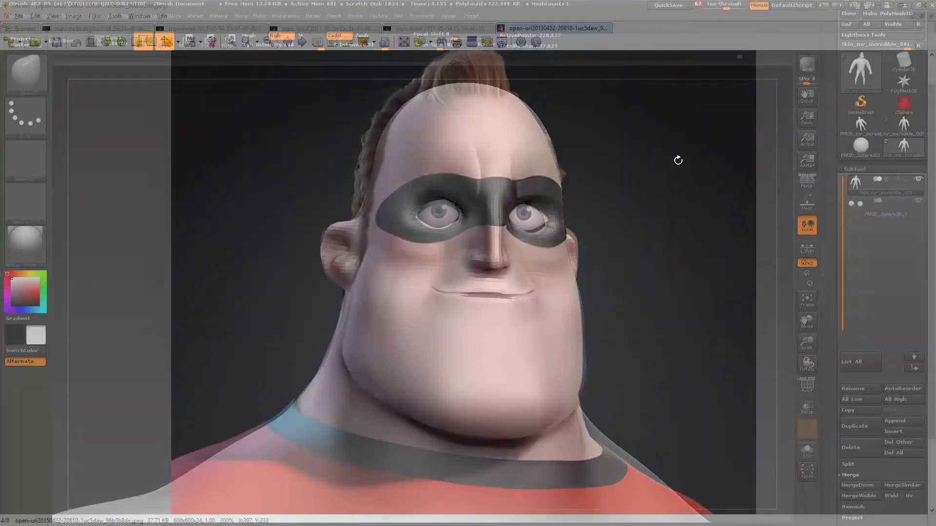
left_click(378, 17)
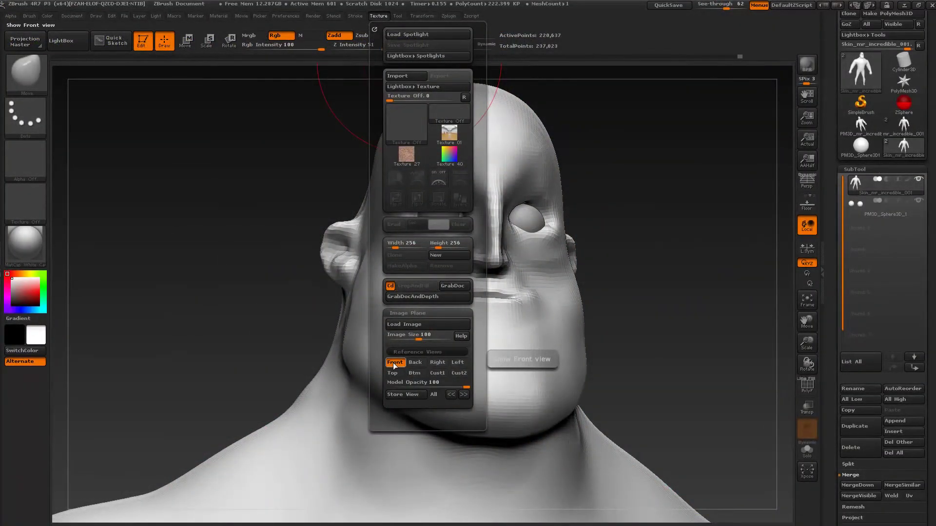
left_click(403, 395)
key("alt+Tab")
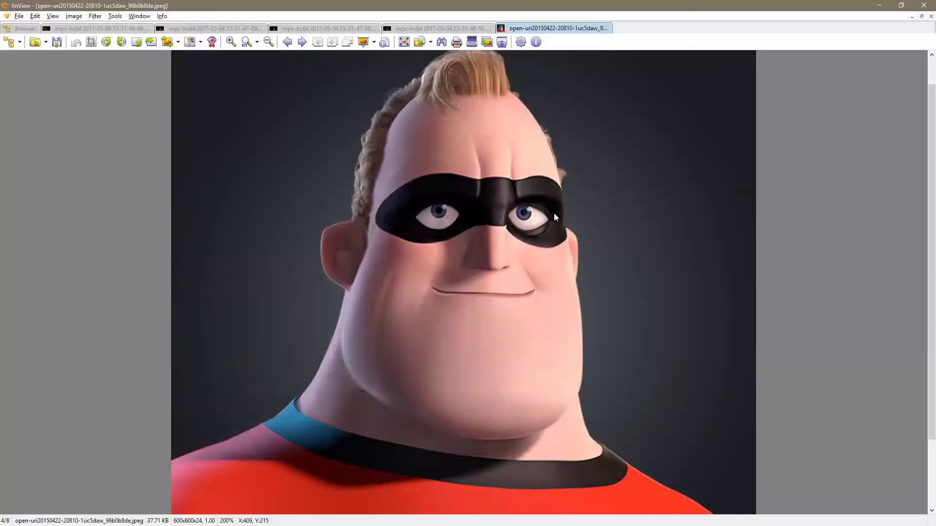
key("alt+Tab")
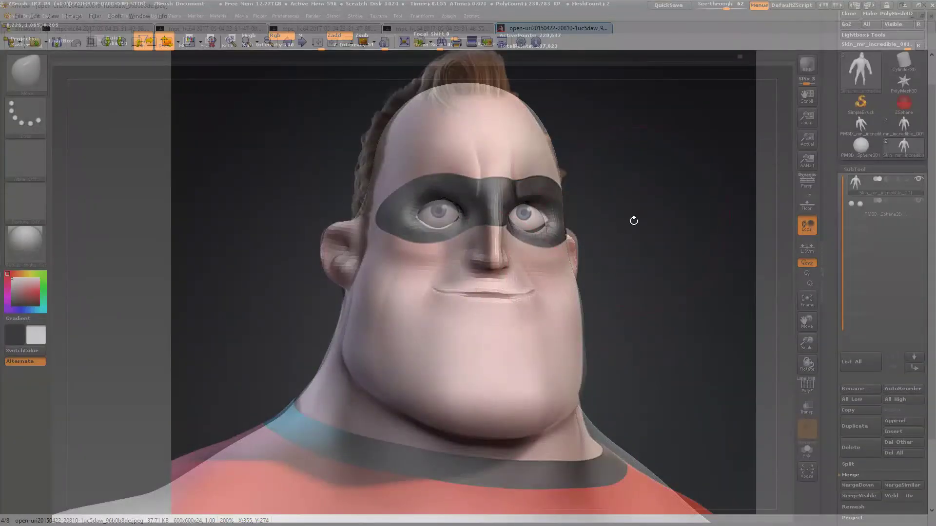
Turn off See-through and, from the side, reshape the mouth and cheek profile with a Move brush of draw size 50
left_click_drag(726, 6, 695, 8)
mouse_move(691, 209)
left_mouse_down("alt")
mouse_move(675, 234)
mouse_move(609, 248)
mouse_move(681, 272)
mouse_move(699, 296)
left_mouse_up("alt")
key("s")
mouse_move(612, 294)
left_mouse_down()
mouse_move(602, 297)
mouse_move(632, 318)
mouse_move(601, 328)
mouse_move(628, 330)
mouse_move(603, 303)
mouse_move(586, 232)
mouse_move(616, 223)
mouse_move(643, 236)
mouse_move(630, 303)
mouse_move(595, 341)
mouse_move(629, 318)
mouse_move(608, 297)
mouse_move(554, 303)
left_mouse_up()
mouse_move(253, 344)
left_mouse_down("shift")
mouse_move(252, 217)
mouse_move(248, 298)
left_mouse_up("shift")
mouse_move(492, 294)
left_mouse_down()
mouse_move(528, 291)
mouse_move(536, 301)
mouse_move(403, 267)
left_mouse_up()
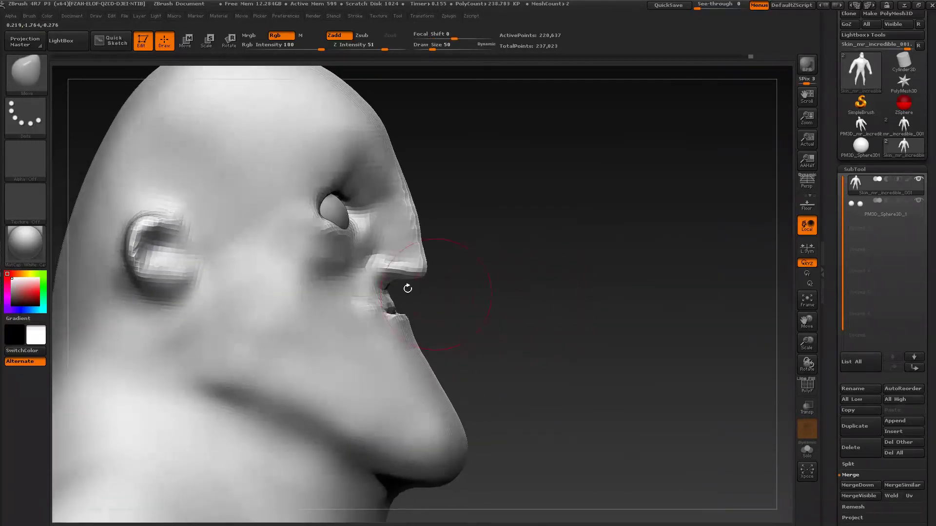
left_click_drag(355, 249, 353, 239)
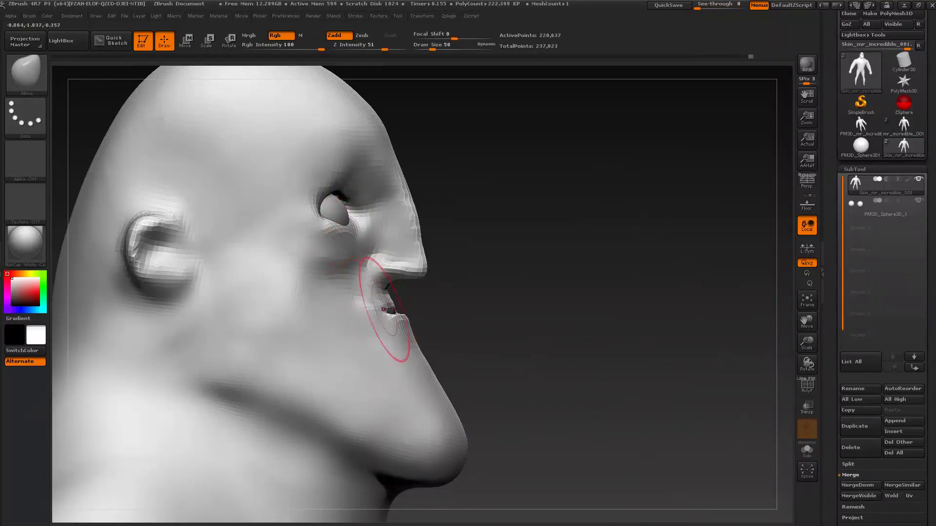
mouse_move(460, 334)
left_mouse_down()
mouse_move(438, 351)
mouse_move(449, 365)
left_mouse_up()
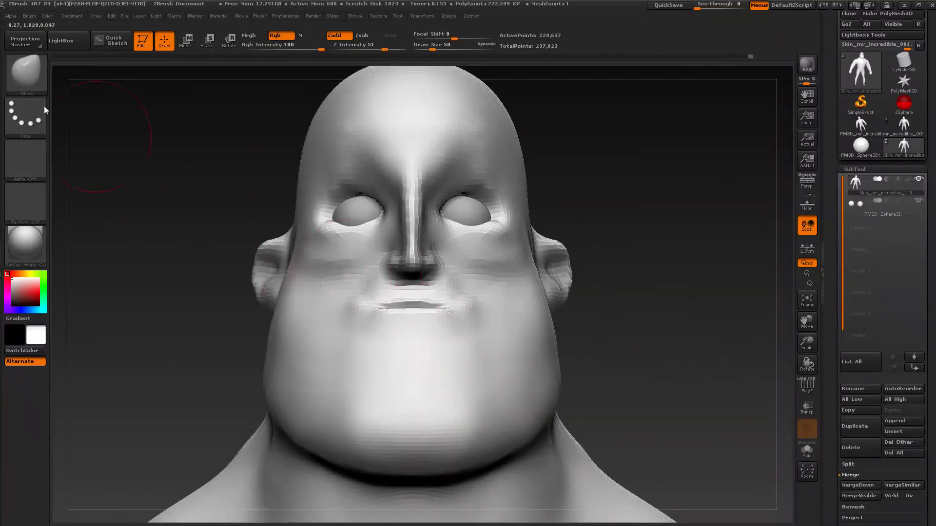
Carve the mouth line toward its corners with the Dam Standard brush at draw size 9
left_click(27, 73)
left_click(182, 92)
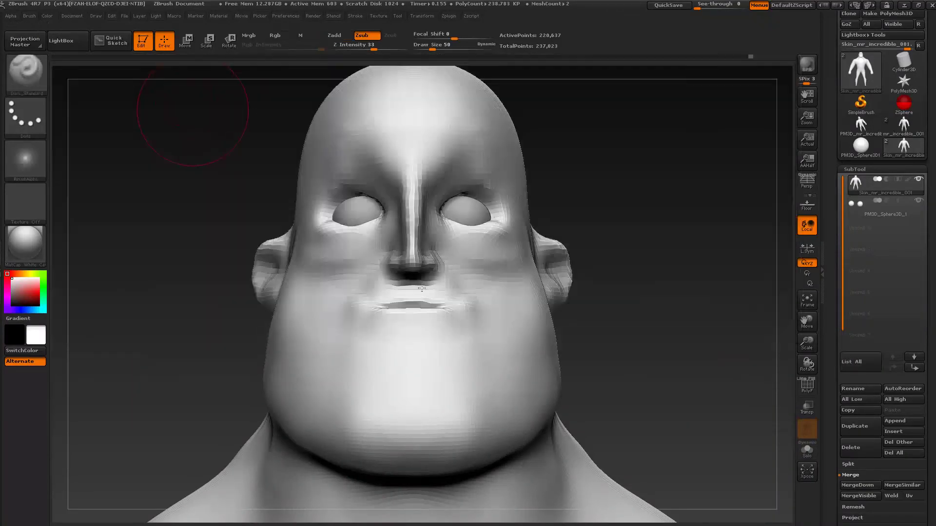
key("s")
mouse_move(429, 306)
left_mouse_down()
mouse_move(419, 306)
mouse_move(472, 306)
left_mouse_up()
left_click_drag(660, 328, 443, 62)
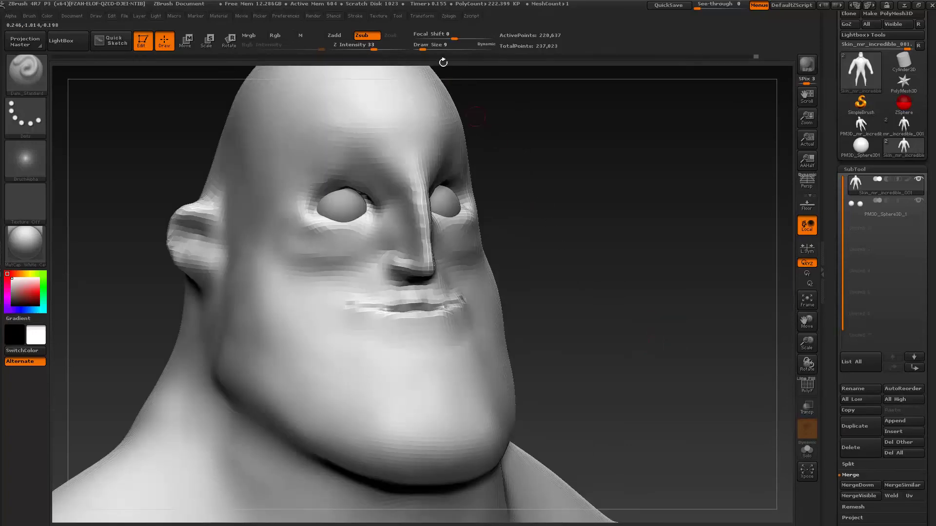
Return to the stored reference camera, set See-through to 65, and compare the mouth with the portrait in XnView
left_click(377, 16)
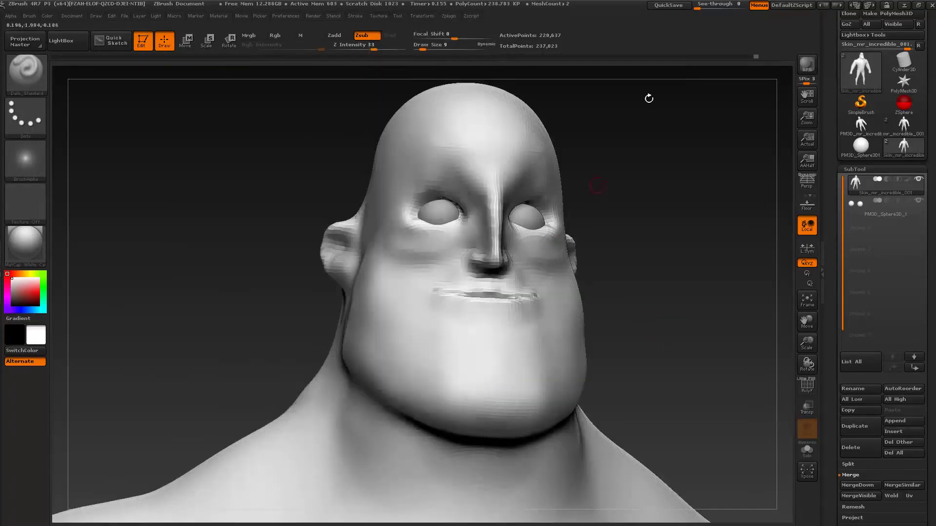
left_click_drag(700, 6, 729, 6)
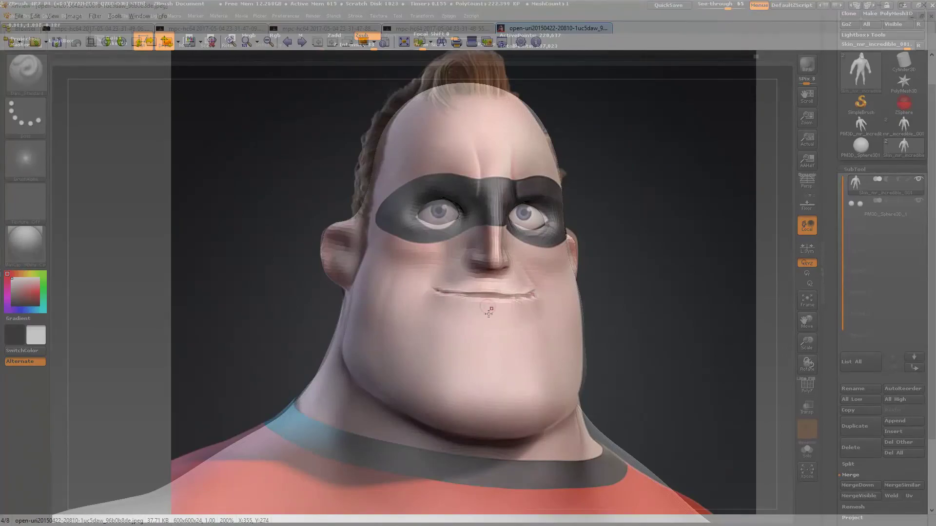
key("alt+Tab")
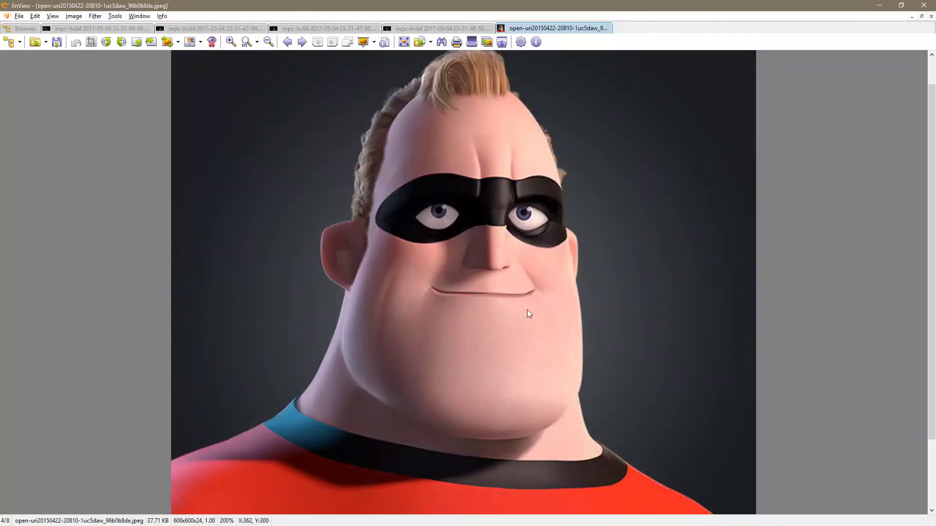
key("alt+Tab")
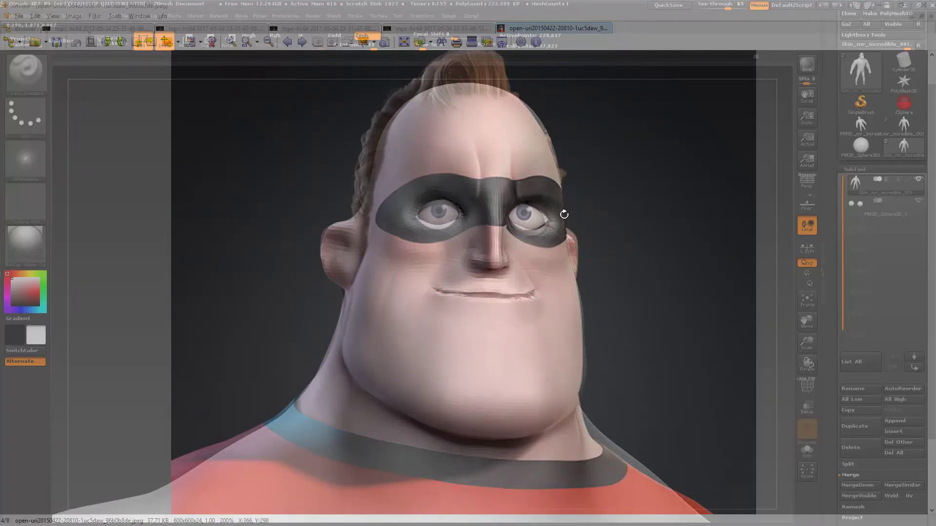
Set See-through to 56 and switch to the Move brush at draw size 17 for the eye area
mouse_move(727, 6)
left_mouse_down()
mouse_move(692, 11)
mouse_move(752, 24)
mouse_move(702, 21)
mouse_move(725, 21)
left_mouse_up()
key("s")
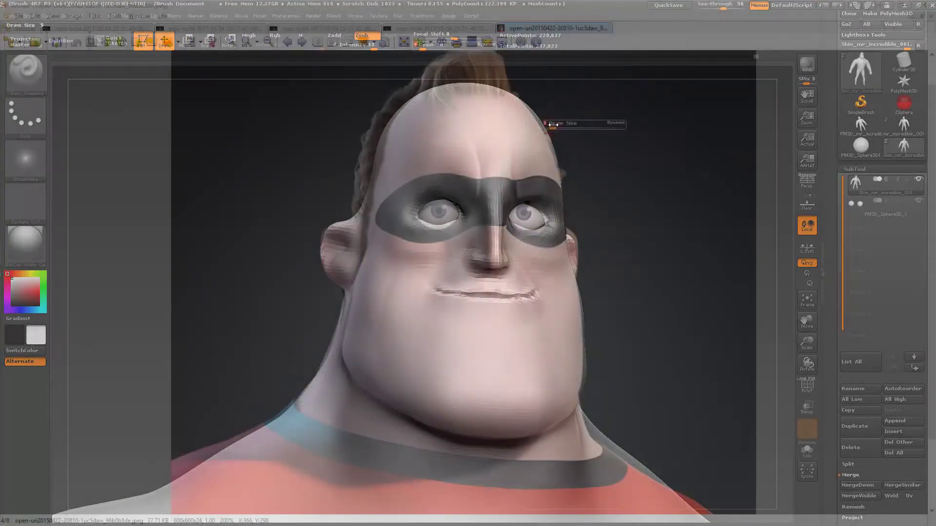
left_click_drag(553, 124, 569, 125)
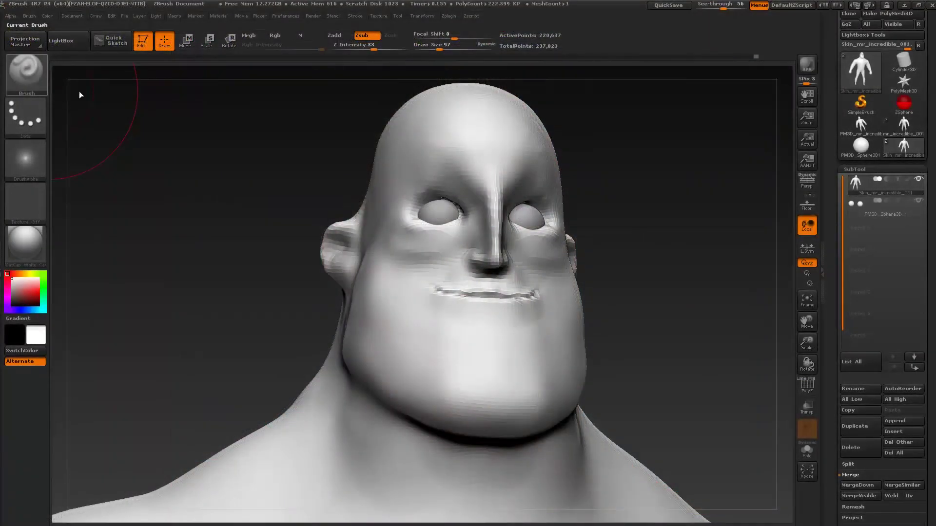
key("b")
left_click(224, 83)
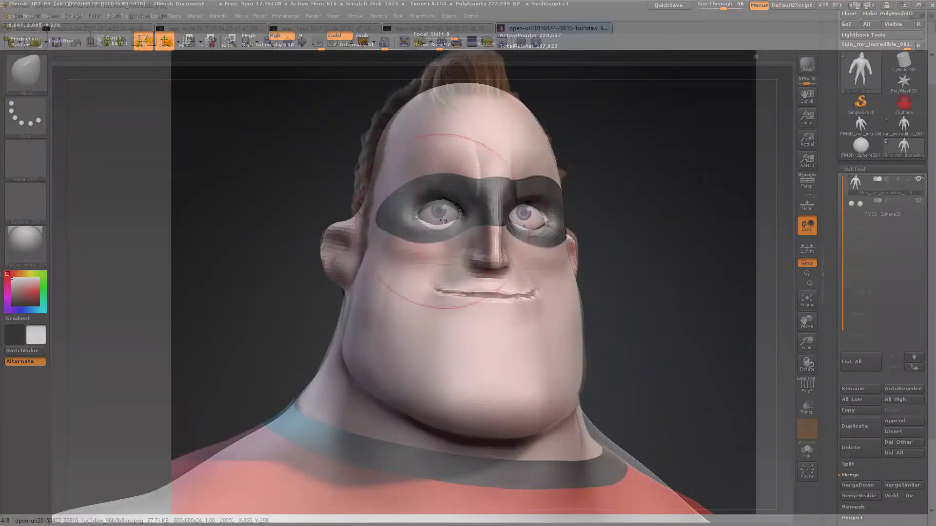
key("s")
left_click_drag(437, 219, 426, 221)
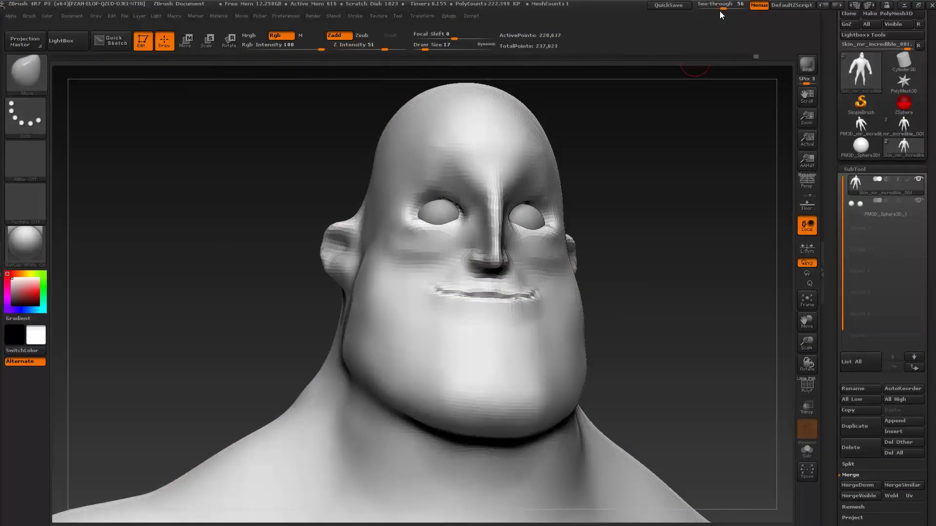
With See-through at 0, push the far side of the jaw outward using a size 72 Move brush and smooth the chin
left_click_drag(721, 8, 695, 9)
key("s")
left_click_drag(620, 312, 631, 312)
key("alt+Tab")
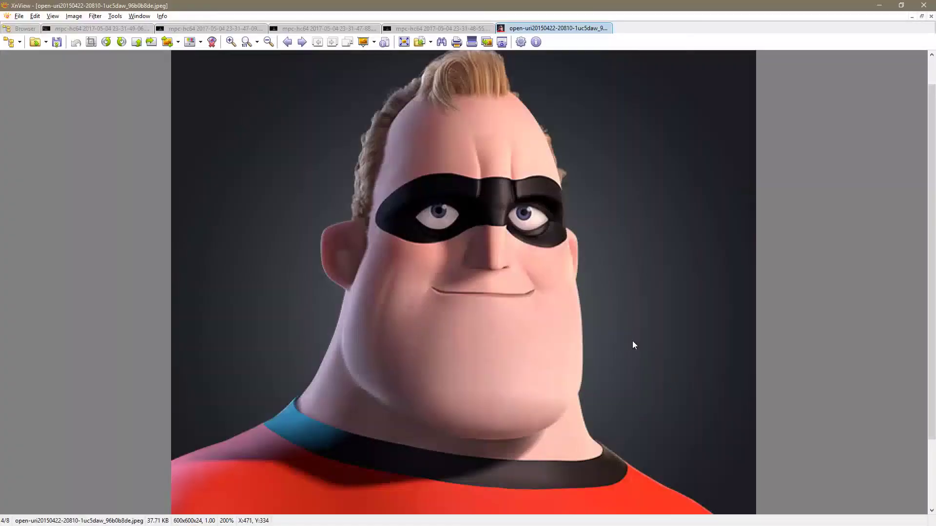
key("alt+Tab")
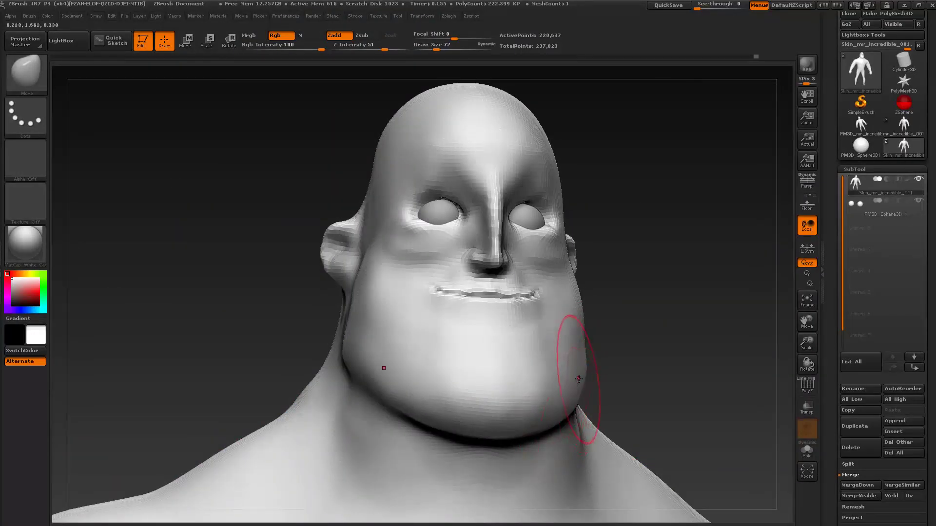
left_click_drag(578, 379, 583, 376)
key("shift")
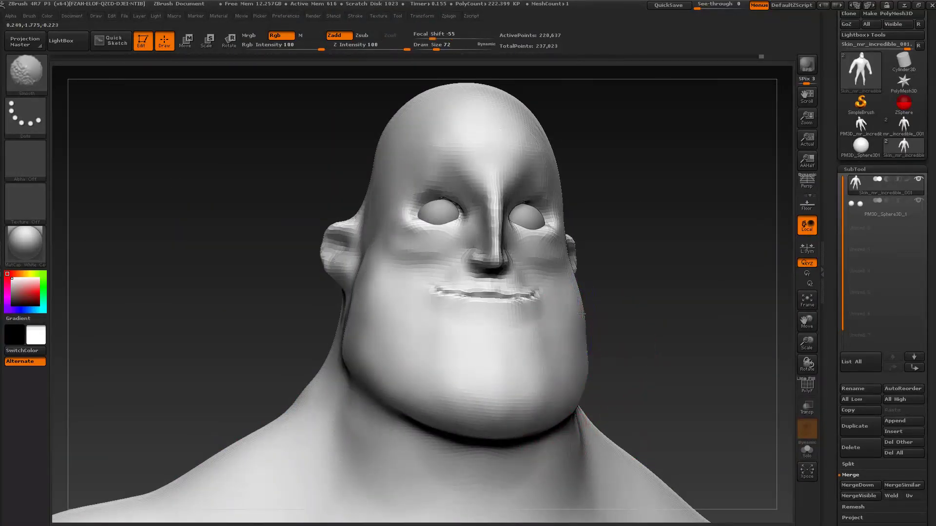
left_click_drag(490, 422, 475, 379, "shift")
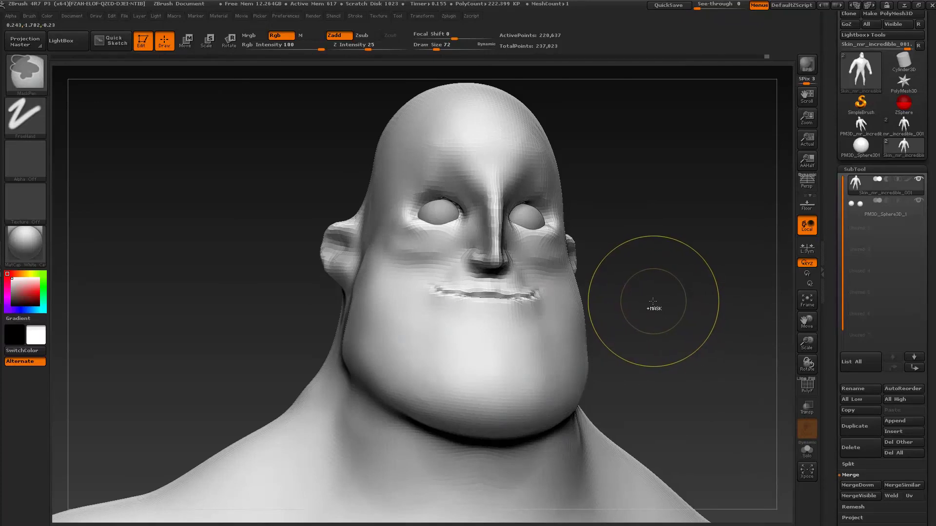
Divide the head mesh once and rebuild it with DynaMesh at resolution 512
key("ctrl+d")
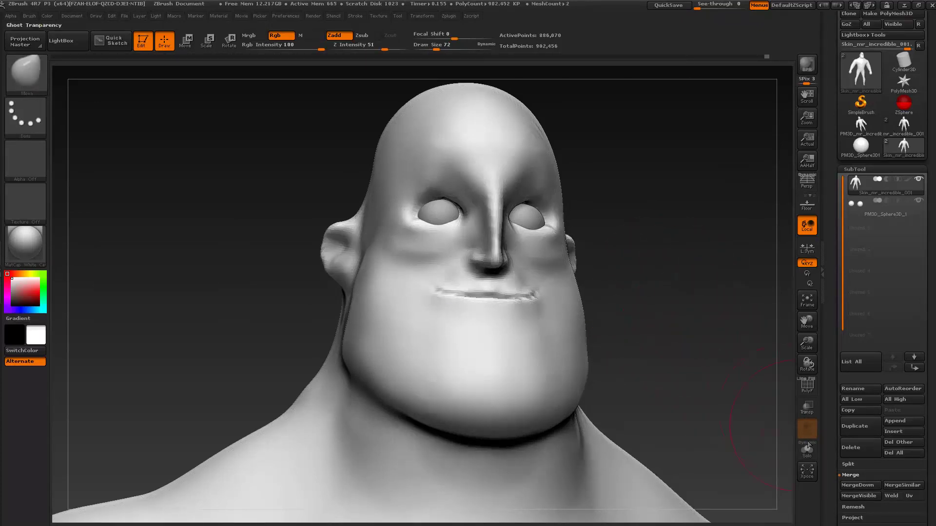
scroll(860, 333, "down", 5)
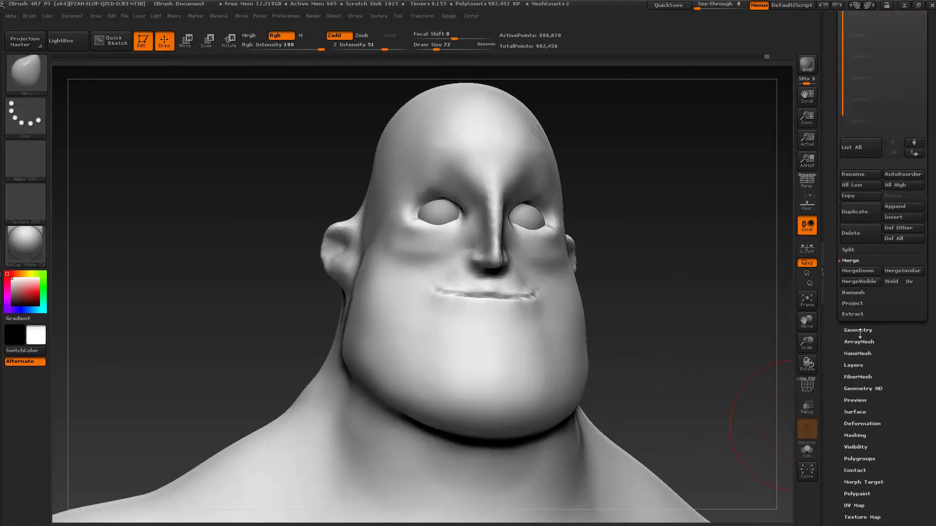
left_click(858, 331)
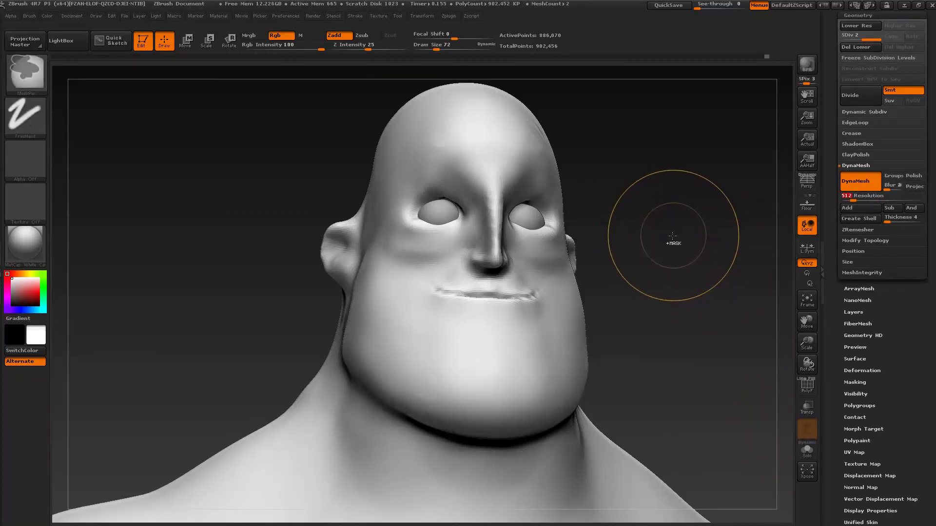
mouse_move(672, 233)
left_mouse_down("ctrl")
mouse_move(703, 271)
mouse_move(691, 288)
left_mouse_up("ctrl")
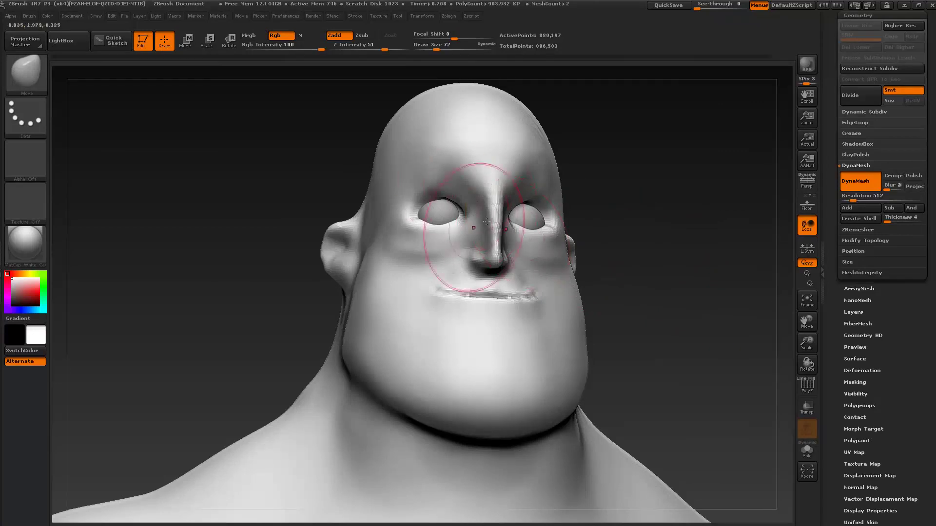
Reduce the Move brush size for the eyelids and compare the eyes with the portrait in XnView
key("s")
left_click_drag(468, 228, 457, 229)
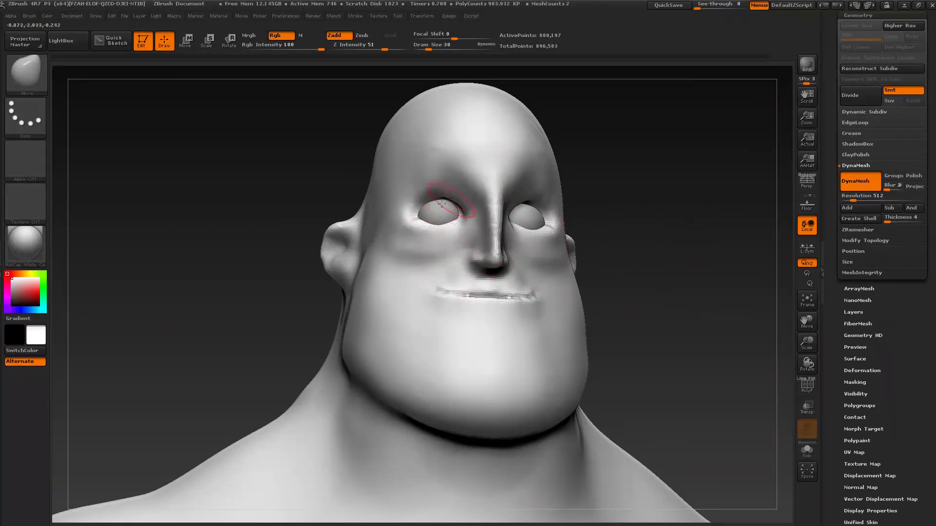
key("alt+Tab")
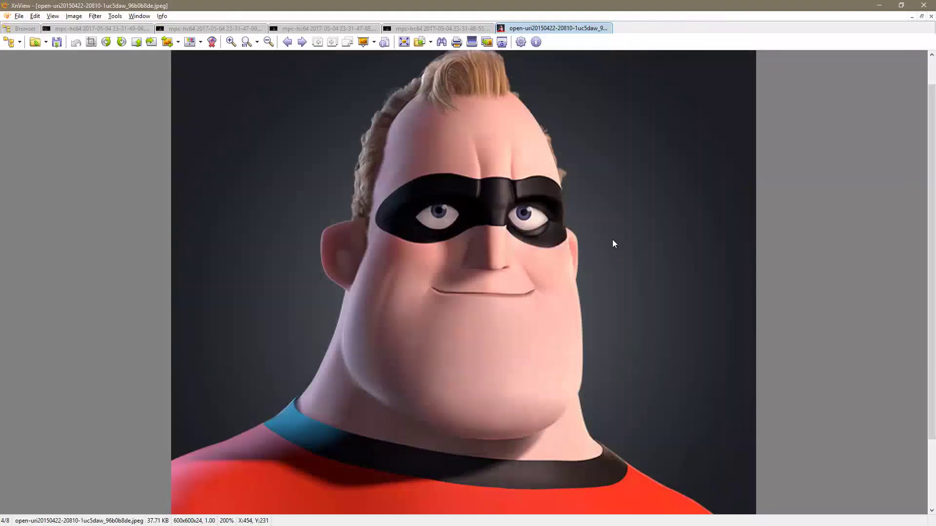
key("alt+Tab")
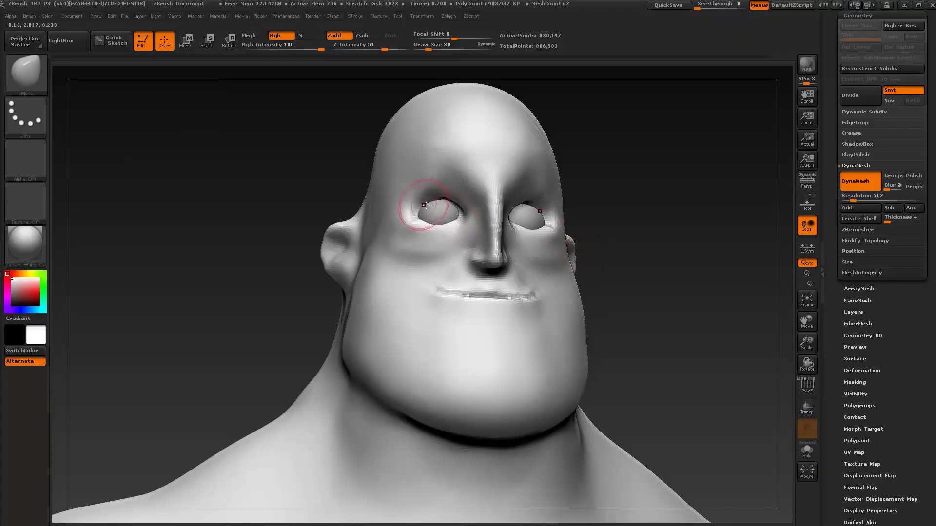
key("alt+Tab")
key("alt+Tab")
Switch to the ClayBuildup brush, check the brow and nose bridge in the XnView portrait, and start adjusting the draw size
left_click(25, 72)
left_click(125, 82)
key("alt+Tab")
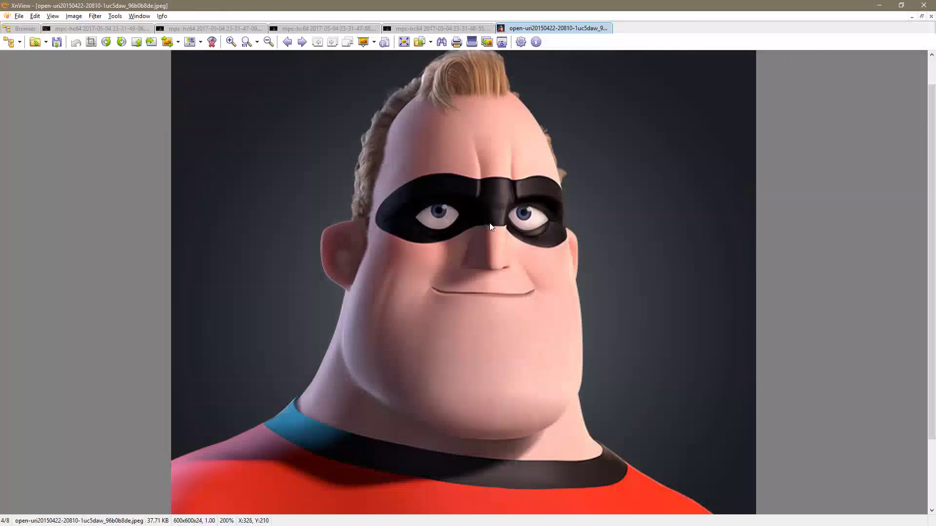
key("alt+Tab")
key("s")
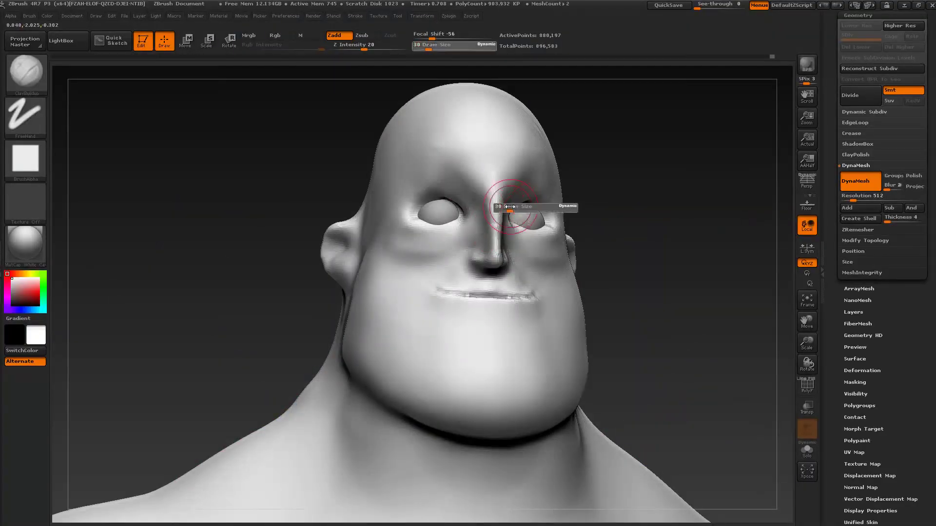